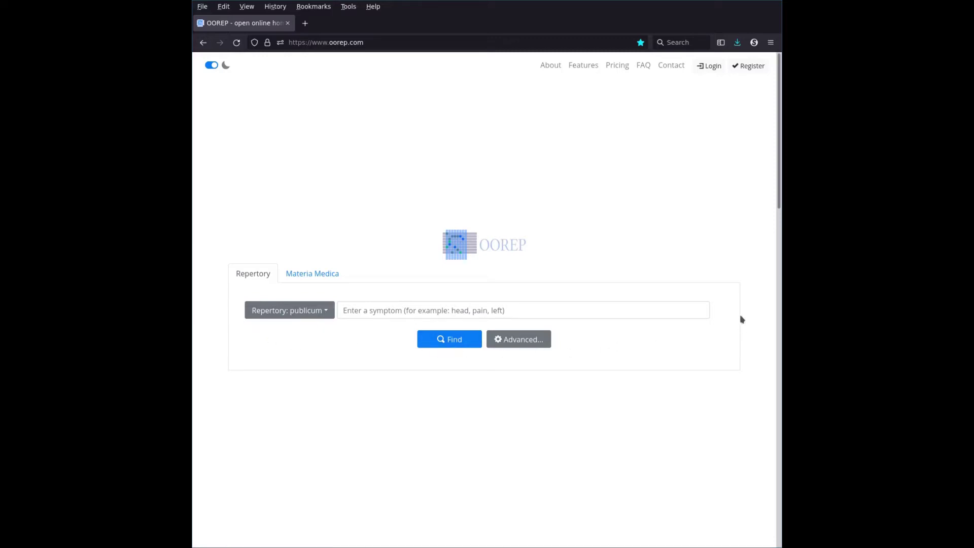
Step: Choose the Repertorium Publicum repertory and search it for the symptom "mouth pain"
left_click(315, 314)
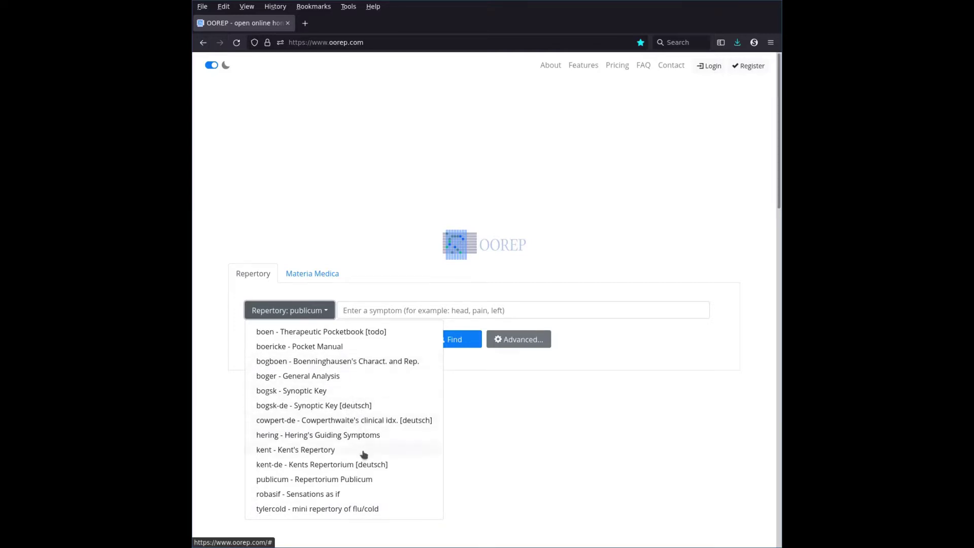
left_click(381, 479)
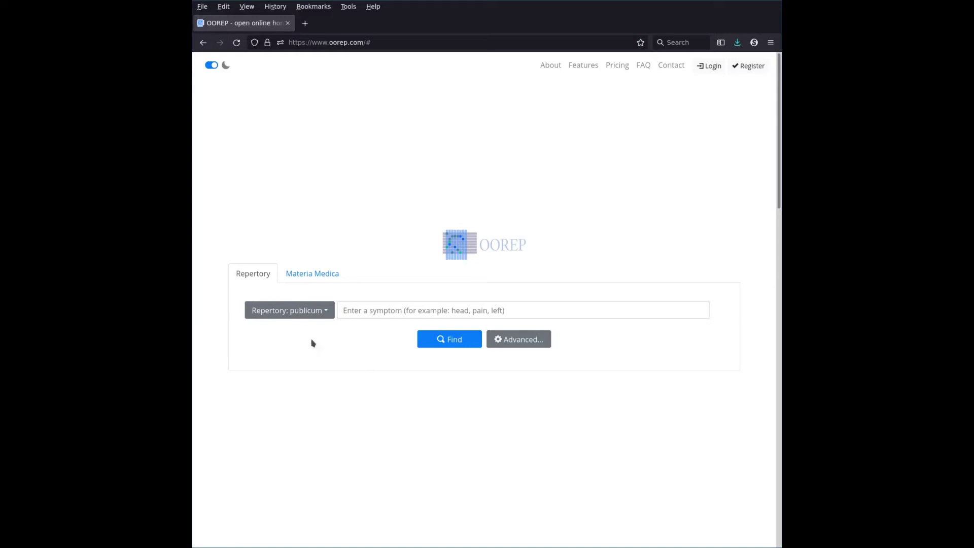
left_click(371, 311)
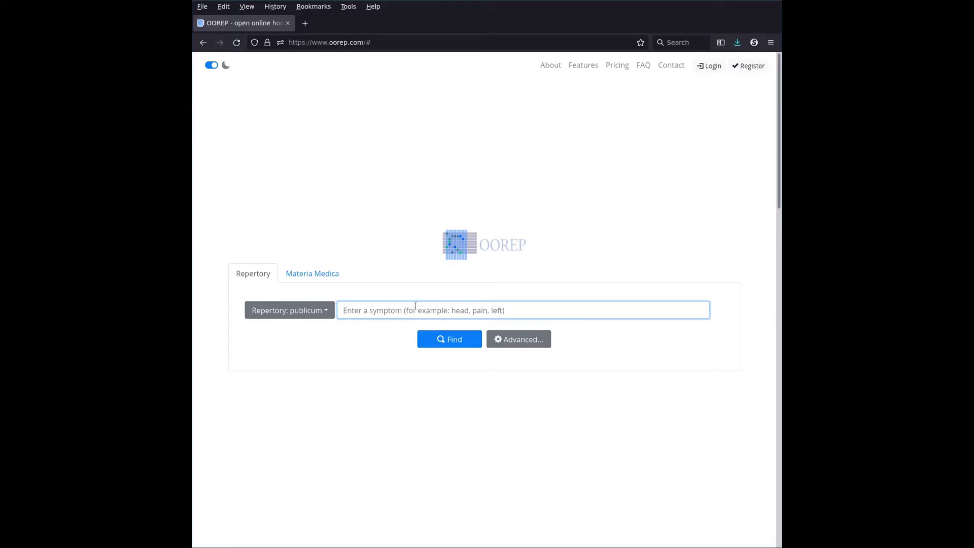
left_click(418, 286)
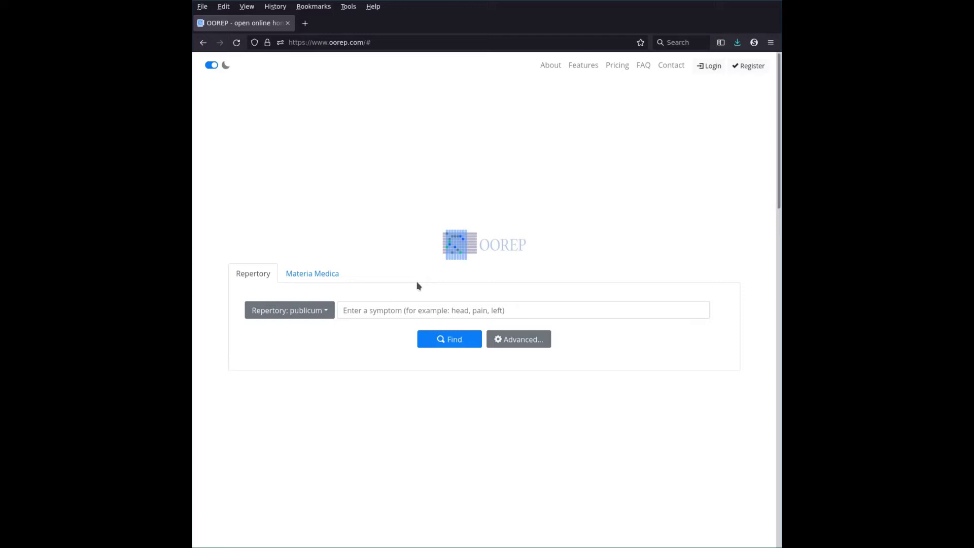
left_click(421, 306)
type("mouth pain")
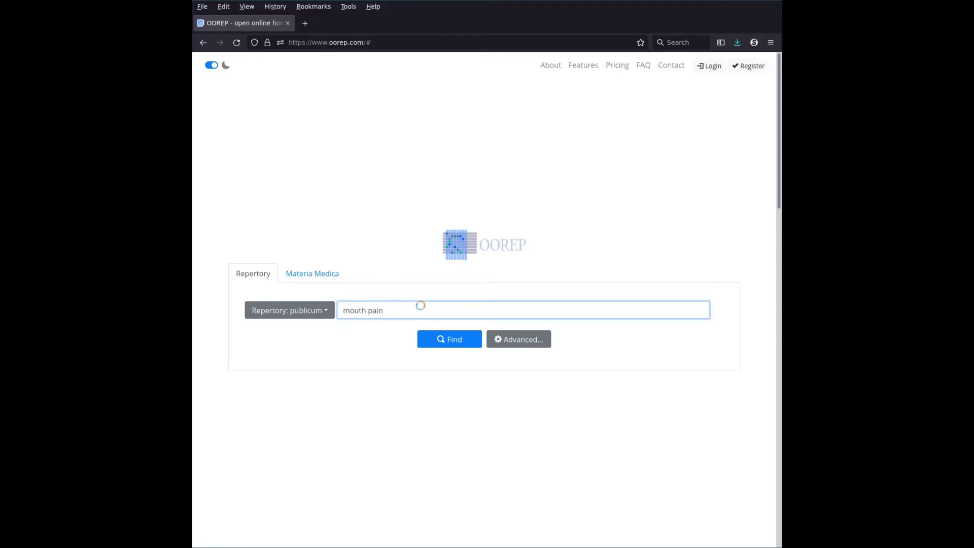
key("Return")
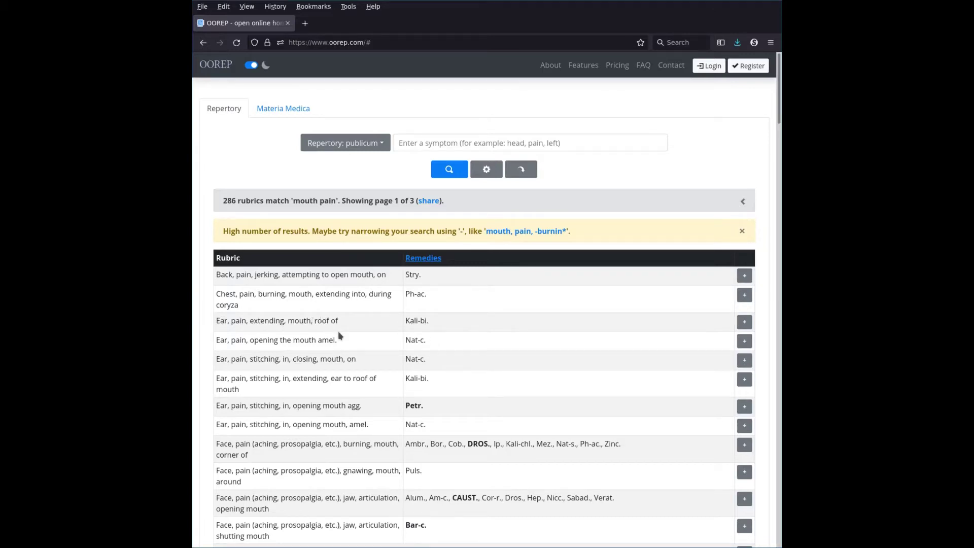
Step: Look through the matching rubrics and narrow the symptom search to "mouth gums pain"
scroll(338, 333, "down", 5)
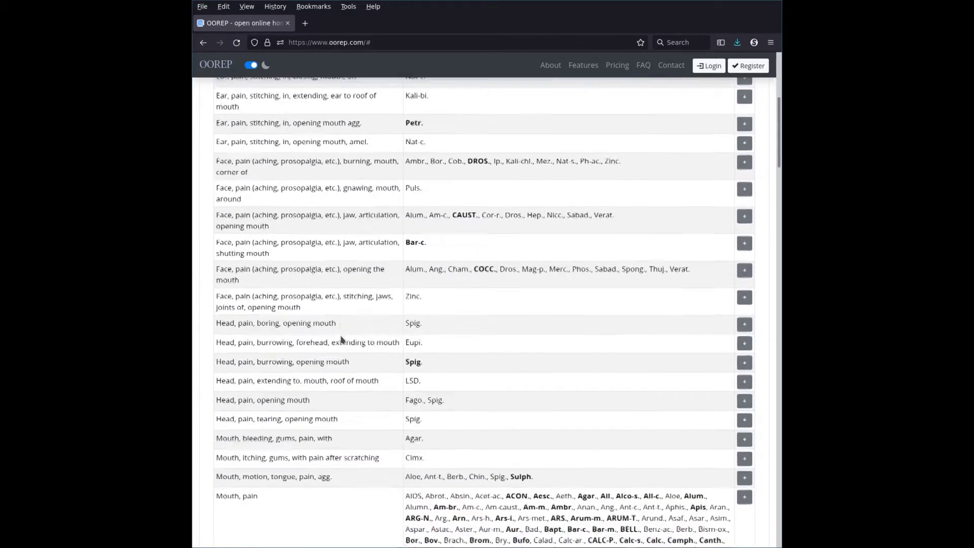
scroll(341, 339, "down", 6)
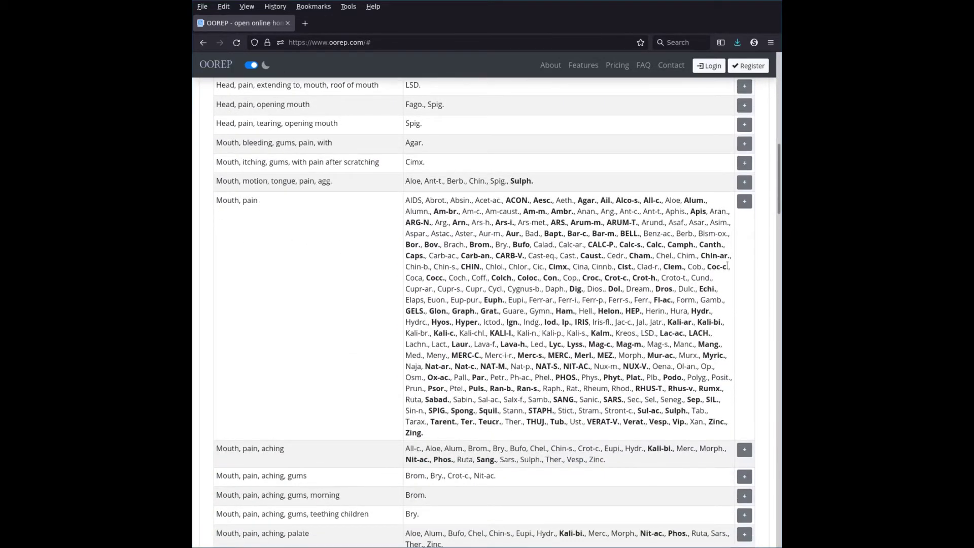
left_click_drag(779, 199, 779, 108)
left_click(616, 144)
type("mouth gu")
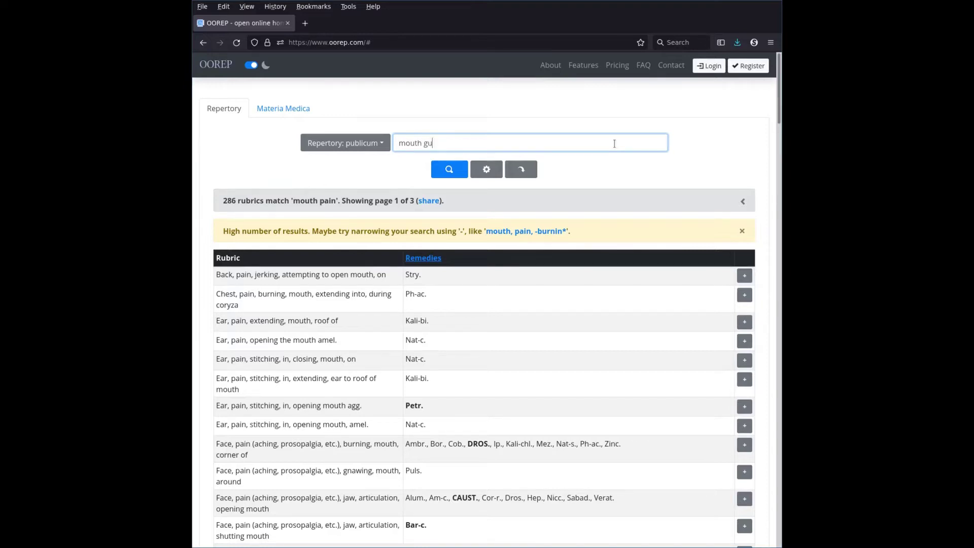
type("ms pain")
key("Return")
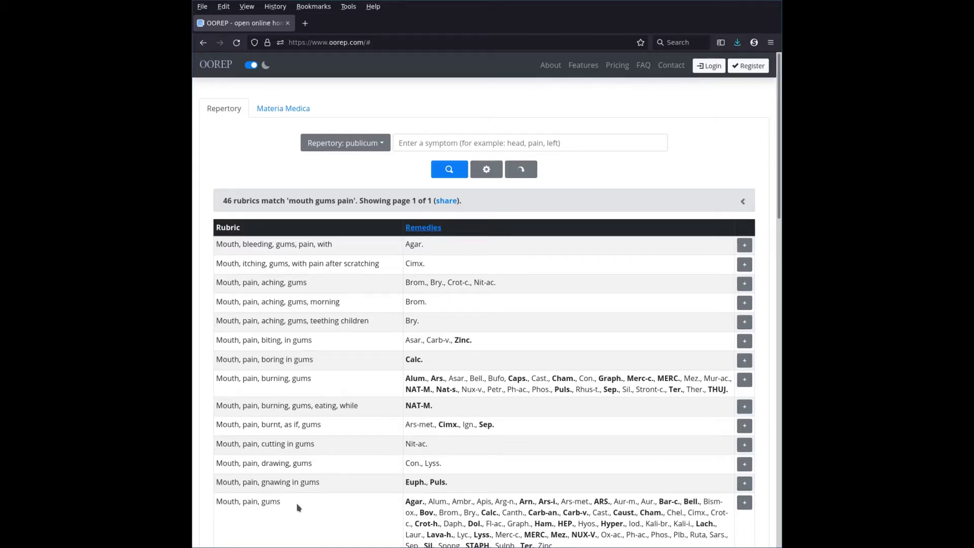
Step: Find the rubric "Mouth, pain, gums, cold air agg." in the results and add it to the case
scroll(455, 516, "down", 1)
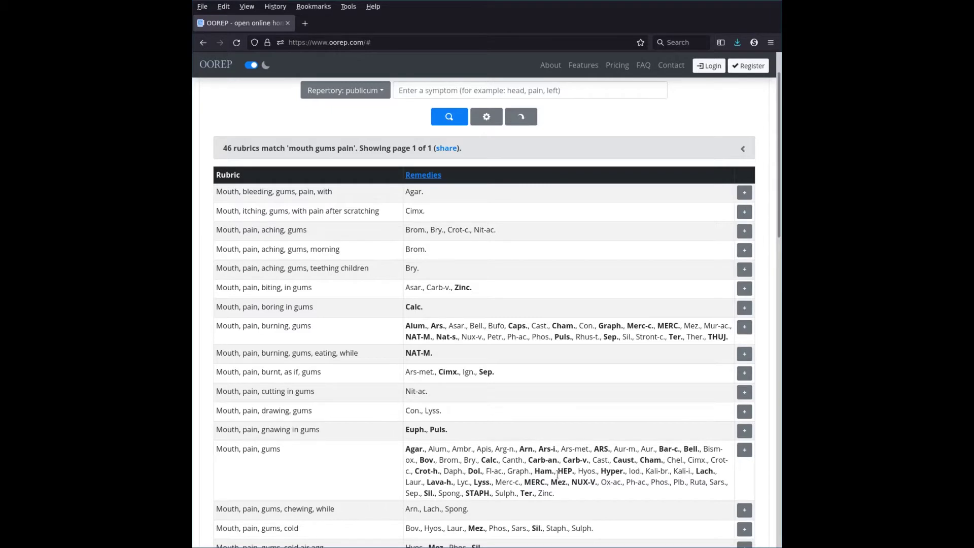
scroll(557, 474, "down", 1)
scroll(552, 484, "down", 2)
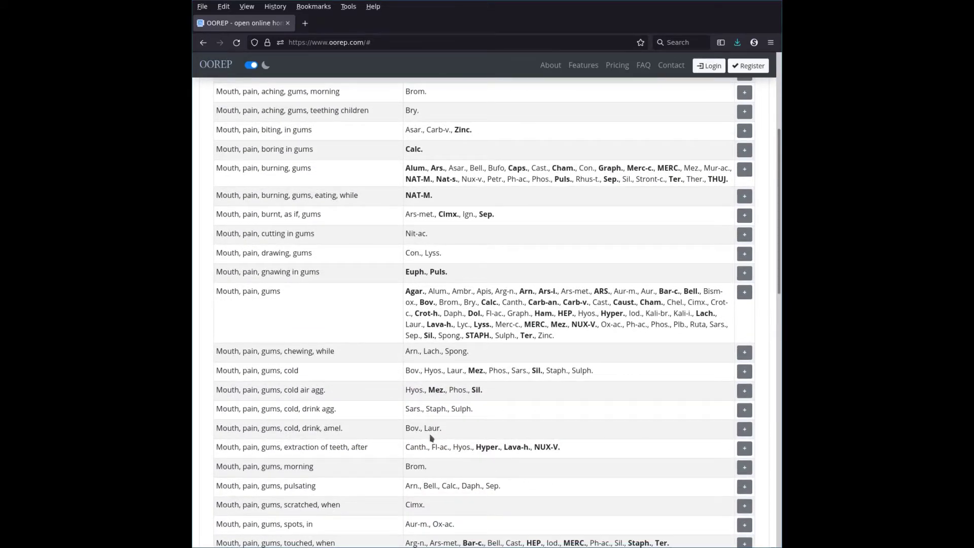
triple_click(296, 391)
double_click(458, 390)
left_click(285, 419)
double_click(288, 390)
triple_click(289, 389)
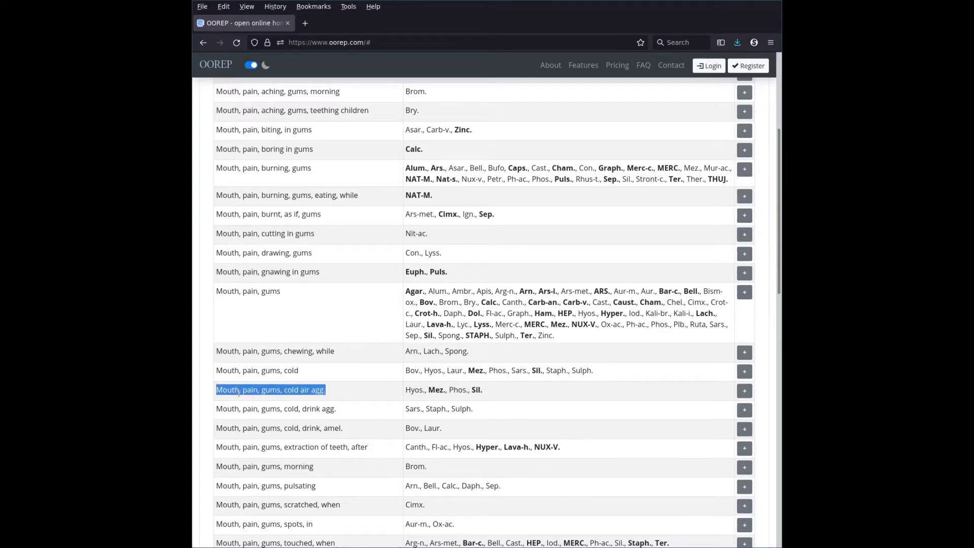
triple_click(296, 390)
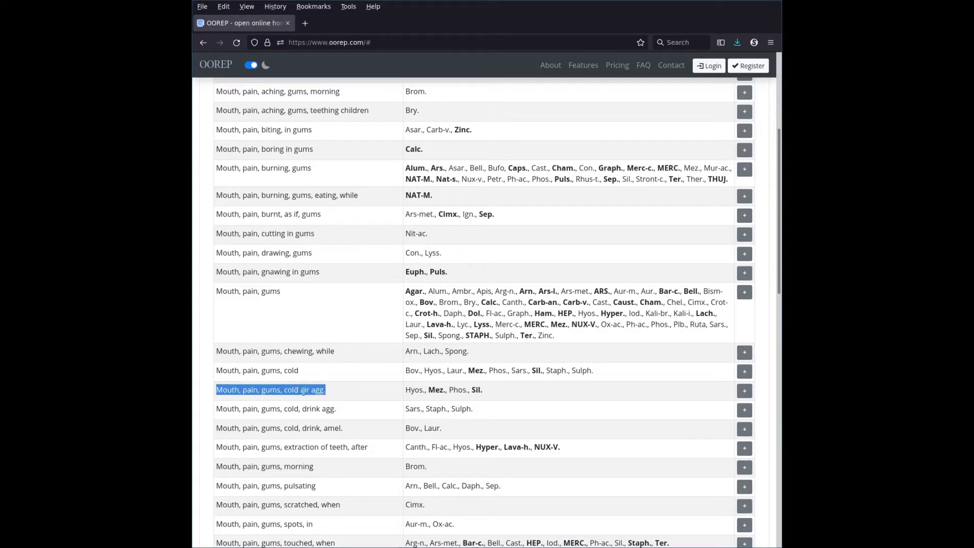
left_click(744, 391)
left_click(765, 394)
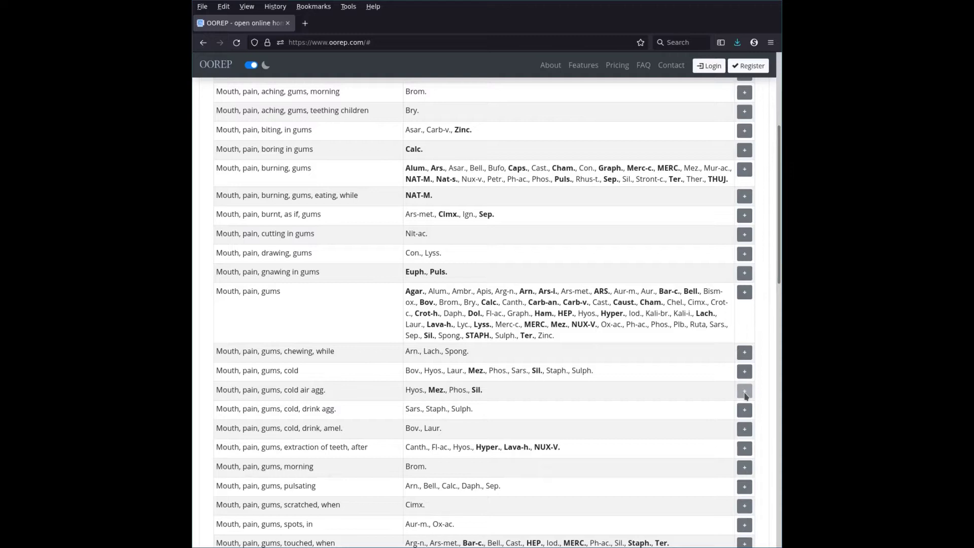
Step: Repertorise the case with the cold air gum pain rubric below the results
left_click_drag(779, 284, 781, 315)
scroll(349, 384, "down", 10)
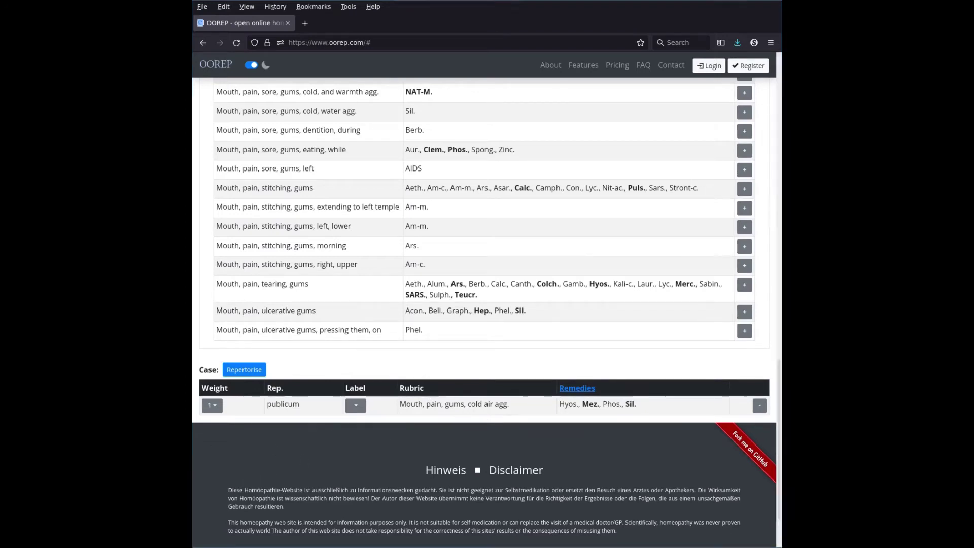
left_click(244, 370)
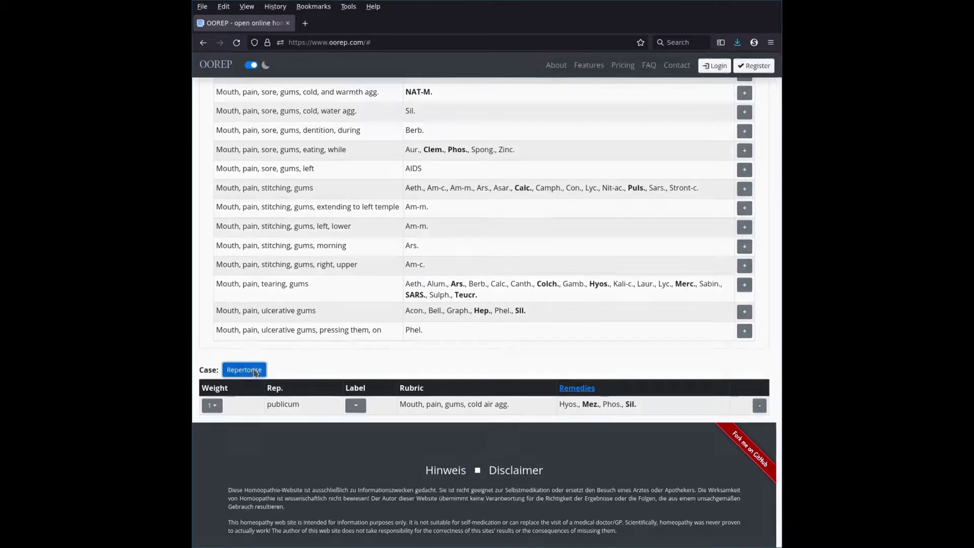
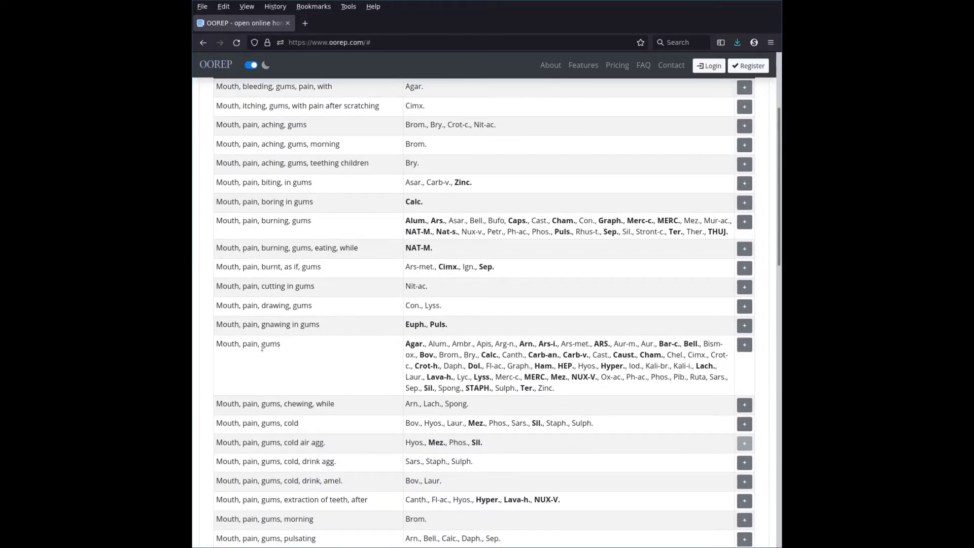
Step: Examine the gum pain rubrics, from the general gum pain entry and cold air aggravation to the sore and stitching variants
scroll(267, 350, "down", 1)
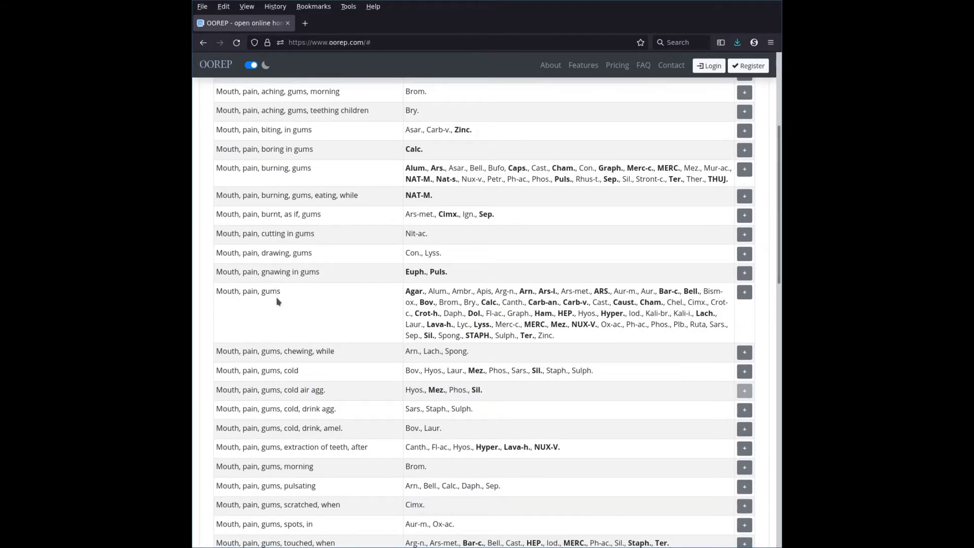
triple_click(277, 291)
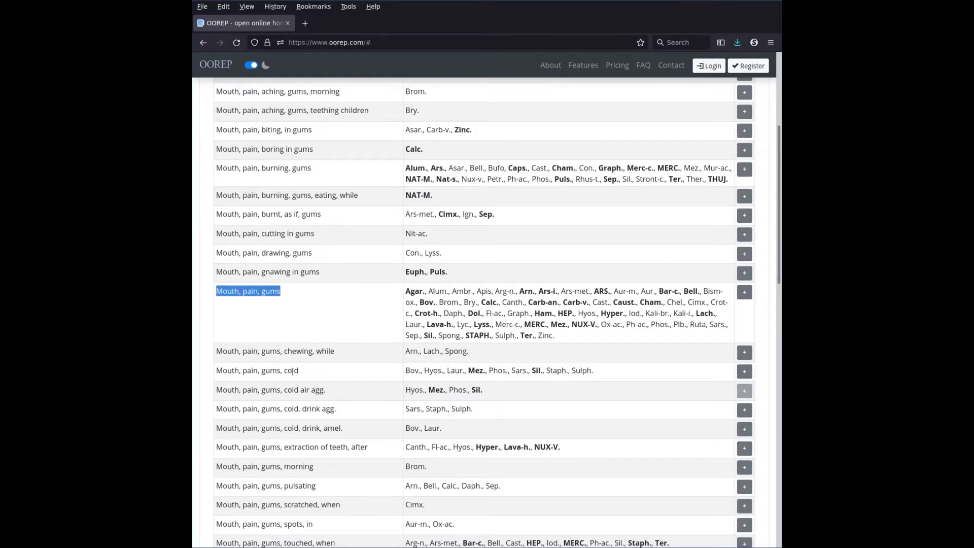
scroll(292, 371, "down", 2)
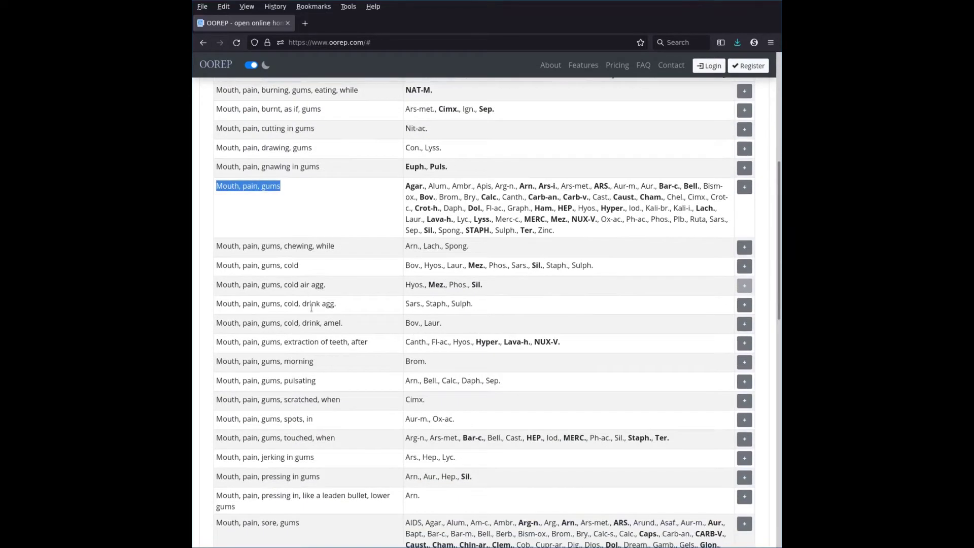
triple_click(314, 285)
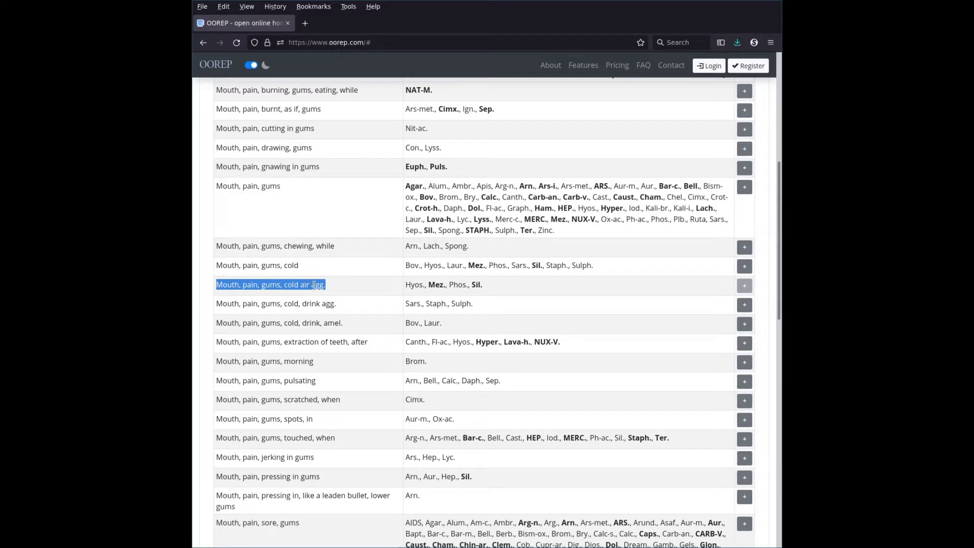
left_click(314, 284)
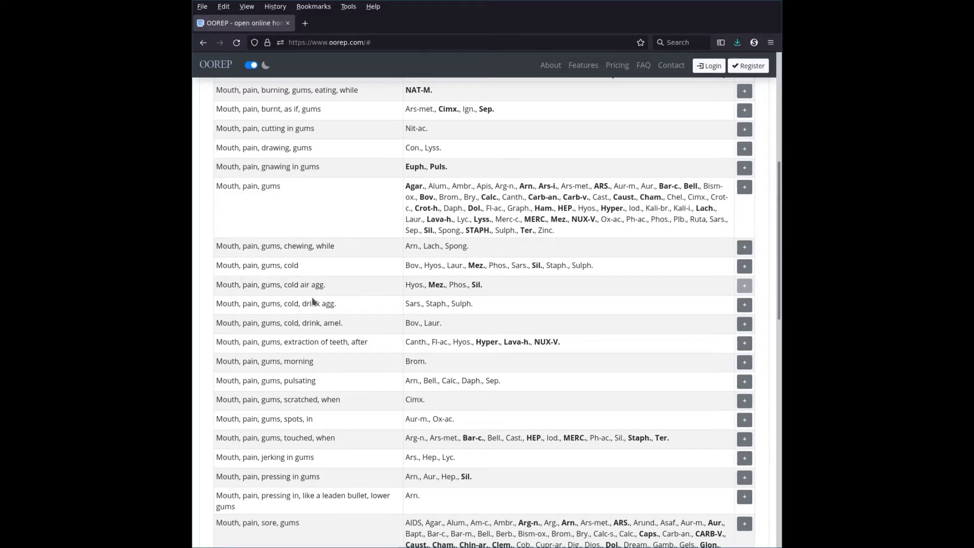
scroll(312, 302, "down", 6)
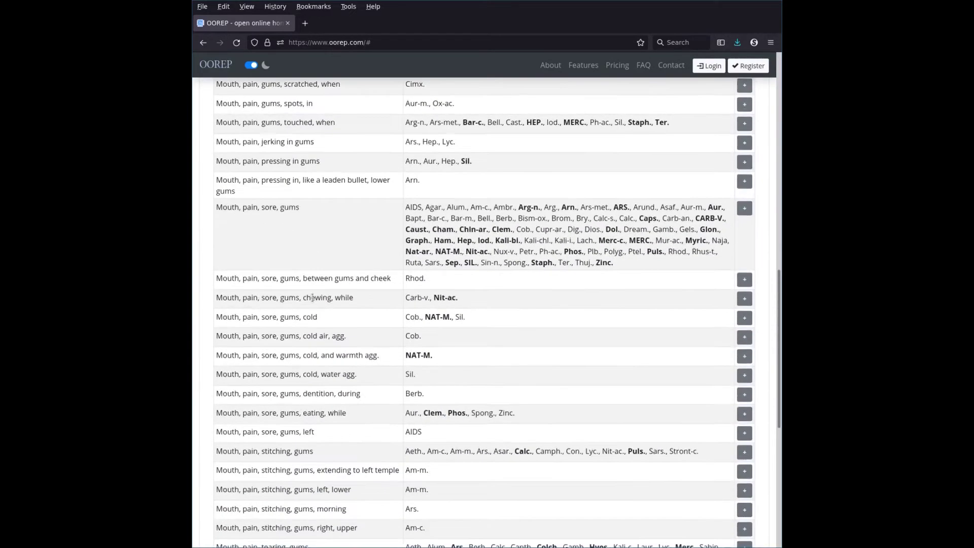
scroll(309, 365, "down", 2)
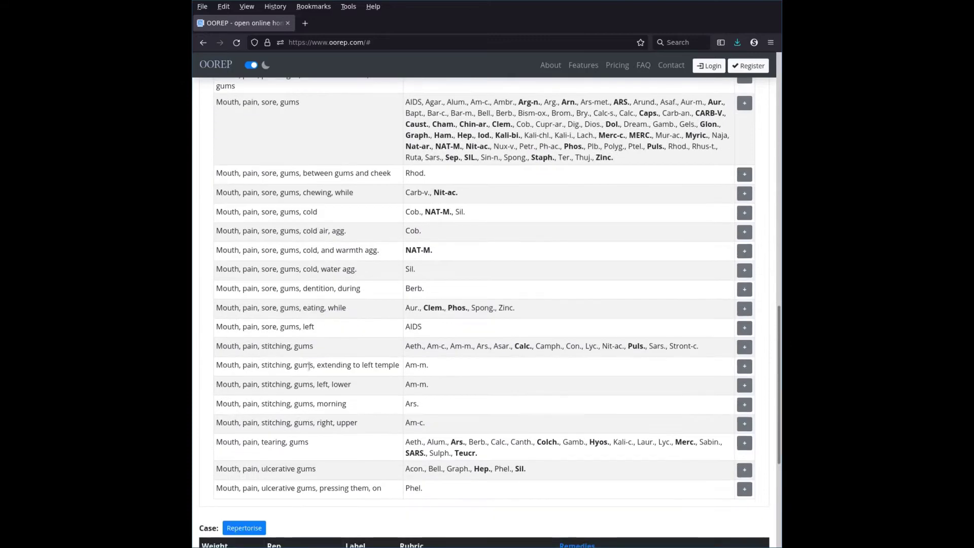
scroll(309, 365, "up", 3)
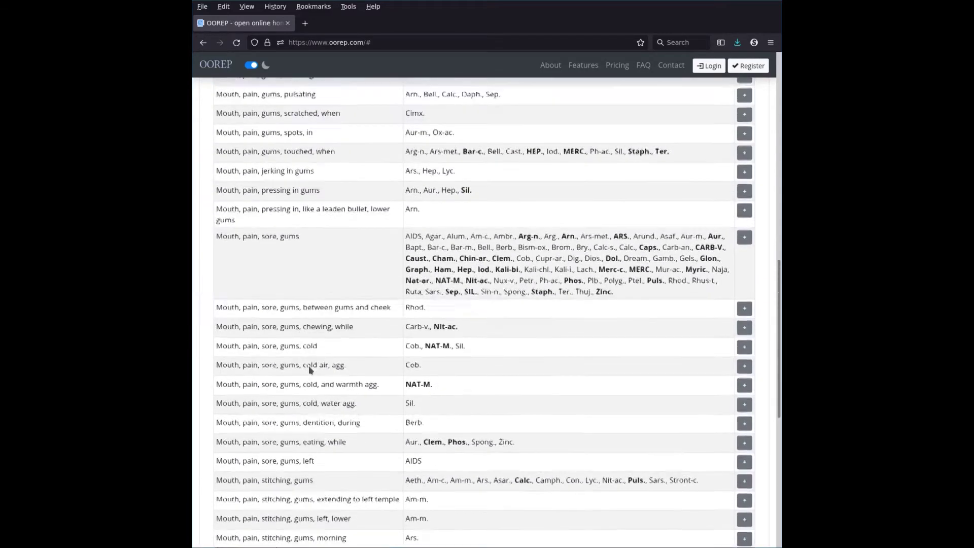
scroll(309, 365, "up", 7)
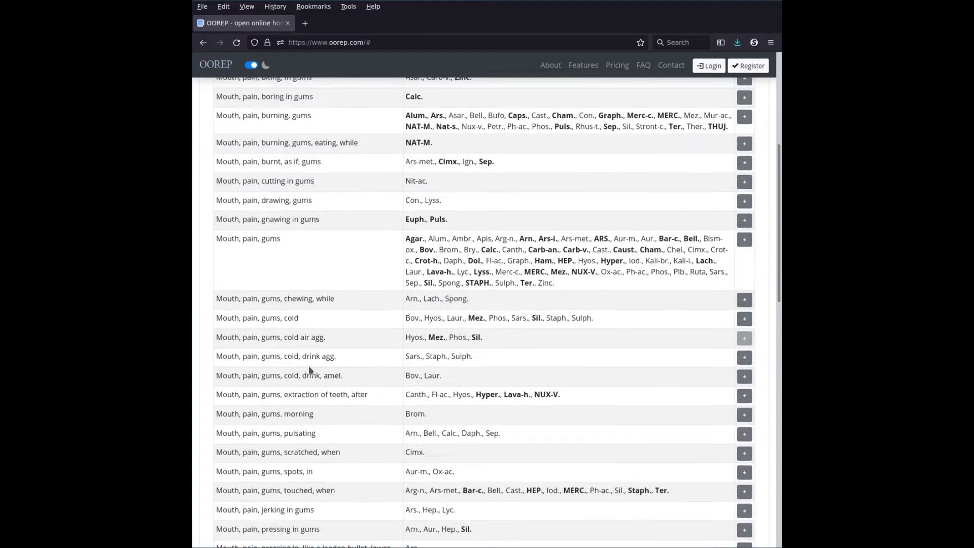
scroll(309, 367, "up", 4)
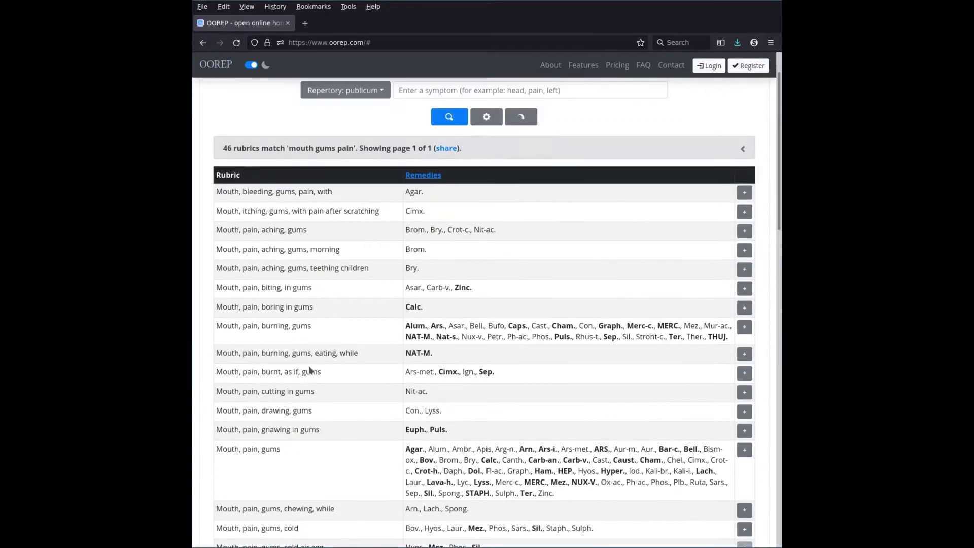
scroll(309, 367, "up", 1)
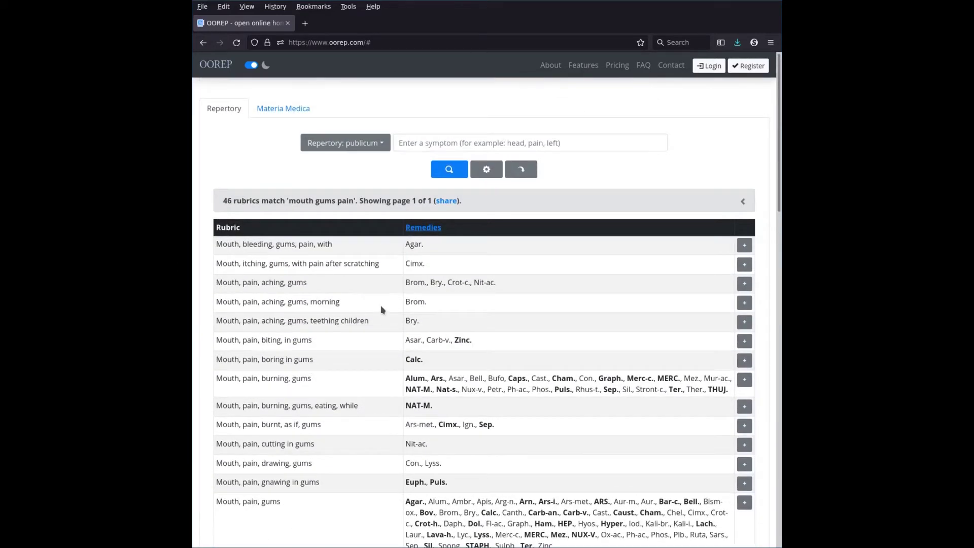
Step: Search the publicum repertory for the symptom "mouth gums painful"
left_click(483, 146)
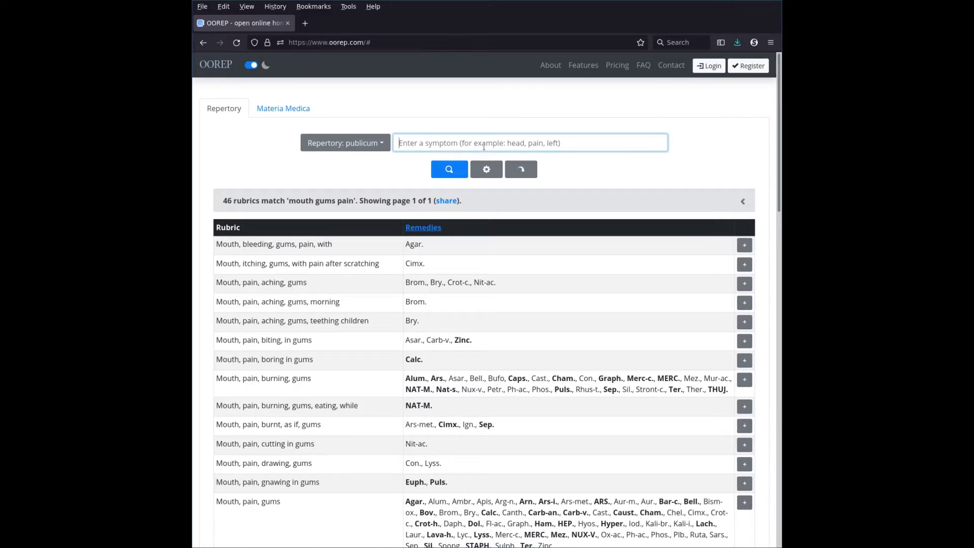
type("mouth gums painful")
left_click_drag(287, 201, 355, 201)
left_click(452, 168)
double_click(346, 201)
left_click(436, 170)
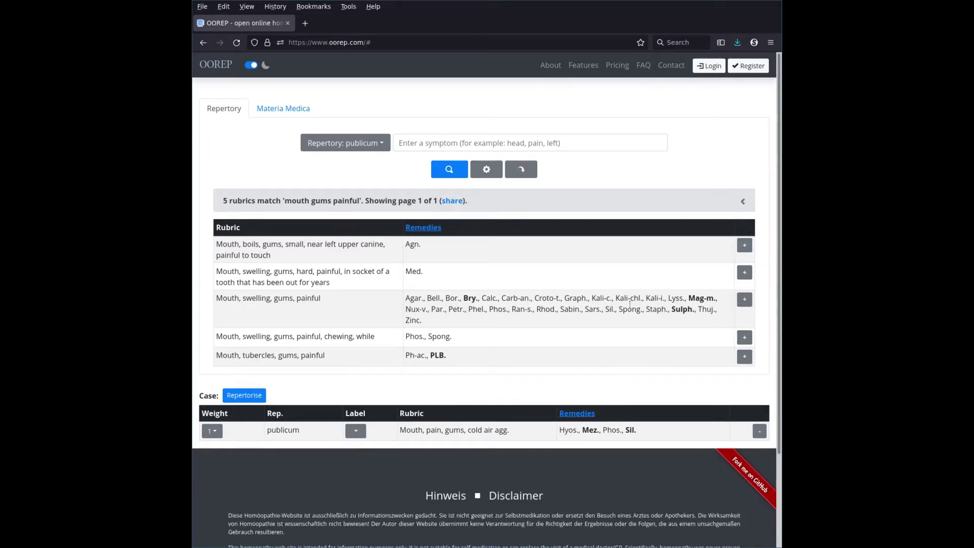
Step: Add the rubric "Mouth, swelling, gums, painful" to the case and view the case repertorisation
left_click(744, 300)
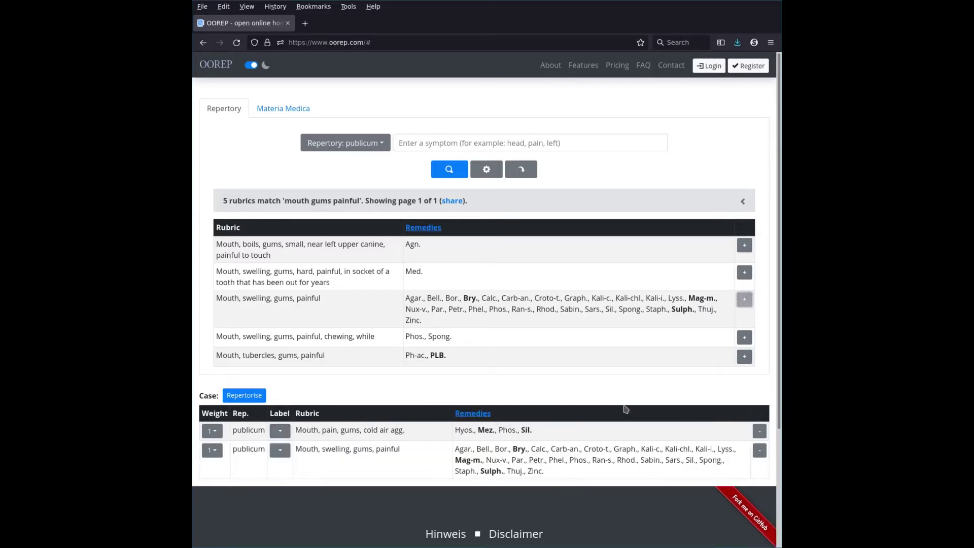
left_click(244, 396)
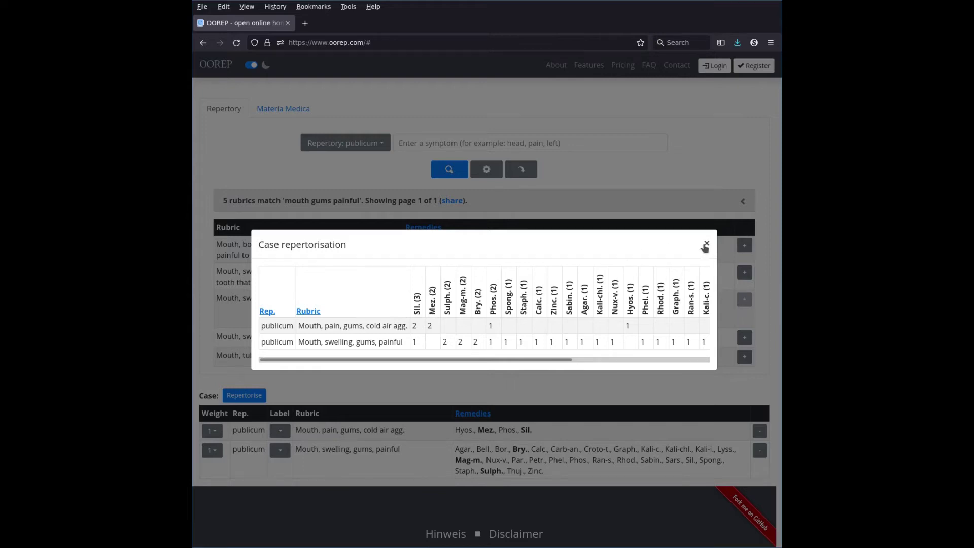
left_click(706, 247)
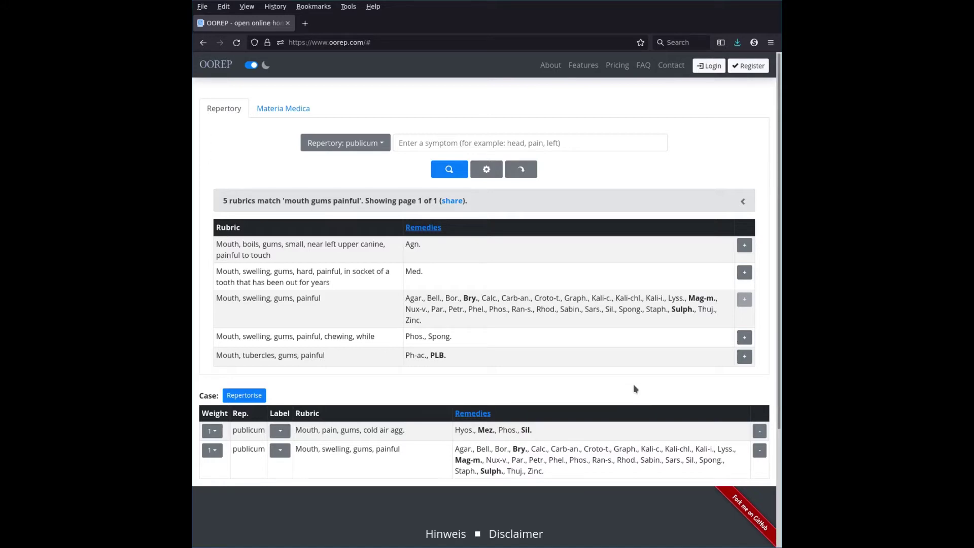
Step: Search the publicum repertory for "mouth painless" and look over the painless tumors rubric
left_click(580, 148)
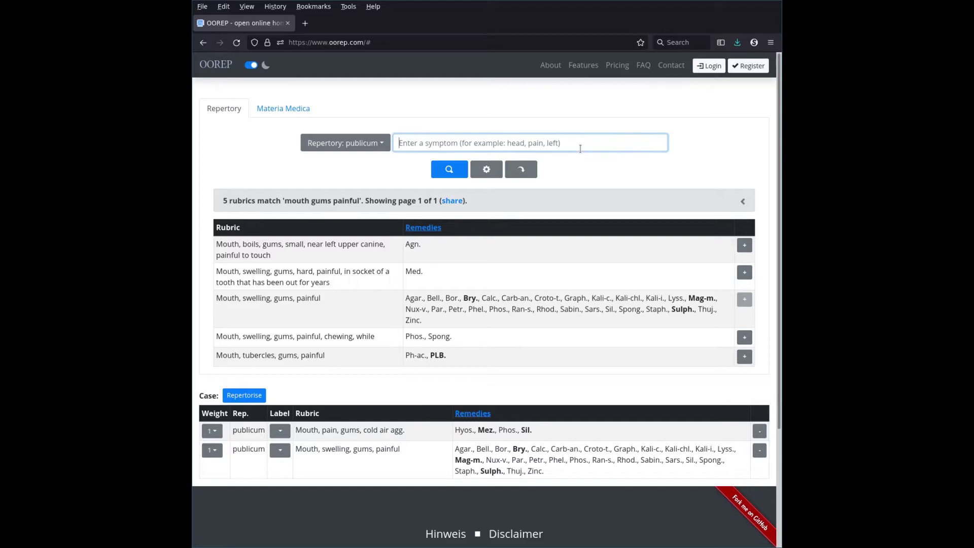
type("mouth p")
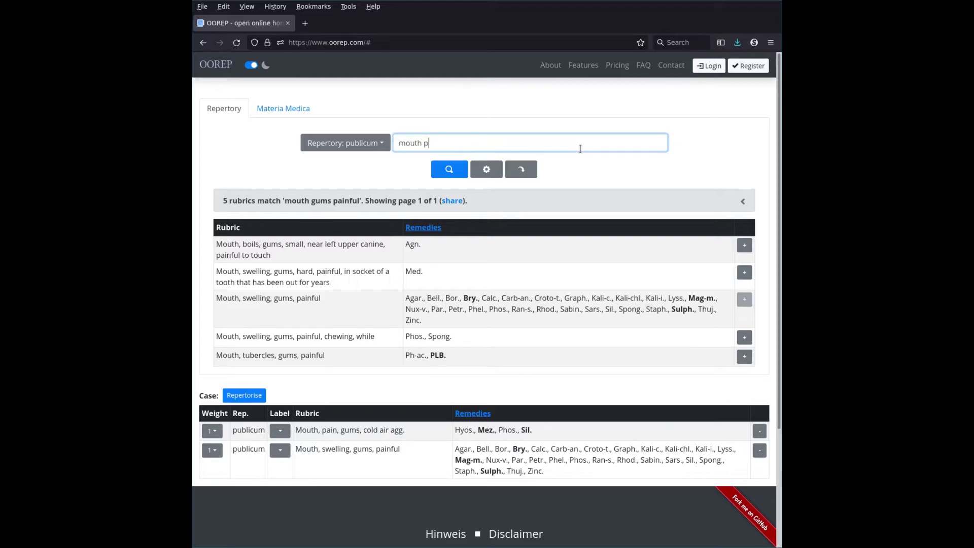
type("ain ful")
key("ctrl+BackSpace")
type("pain*")
key("BackSpace")
type("less")
key("Return")
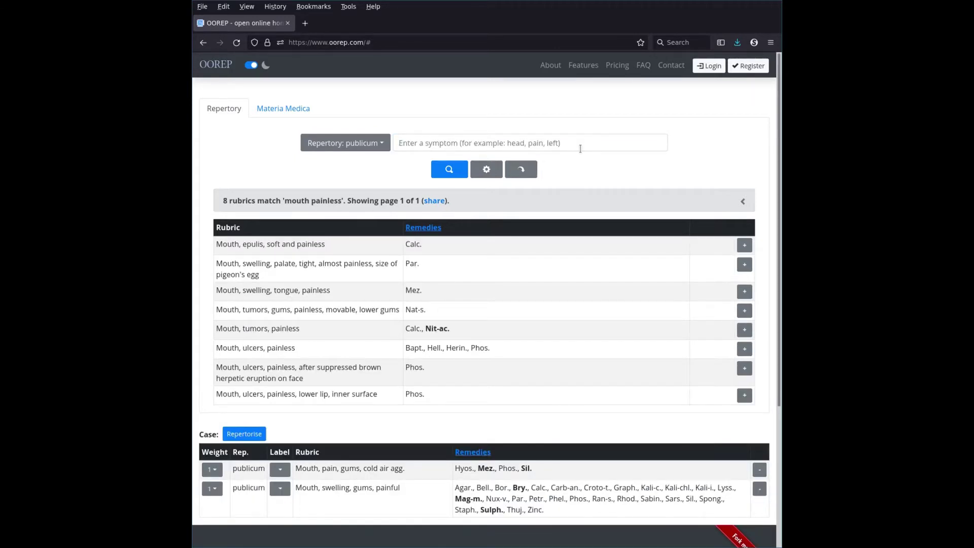
triple_click(248, 333)
left_click(252, 333)
Step: Search the publicum repertory for "mouth gums pain*" using the wildcard
left_click(524, 140)
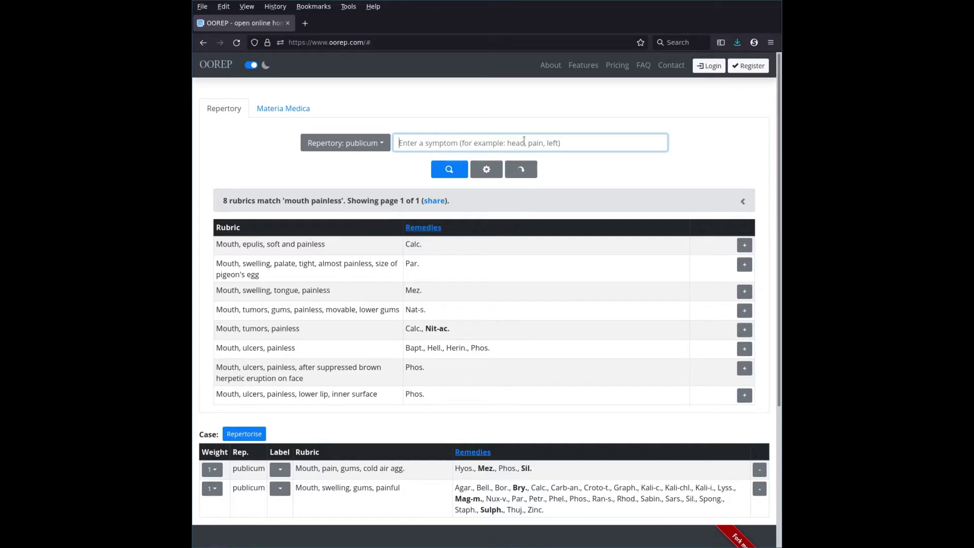
type("mou")
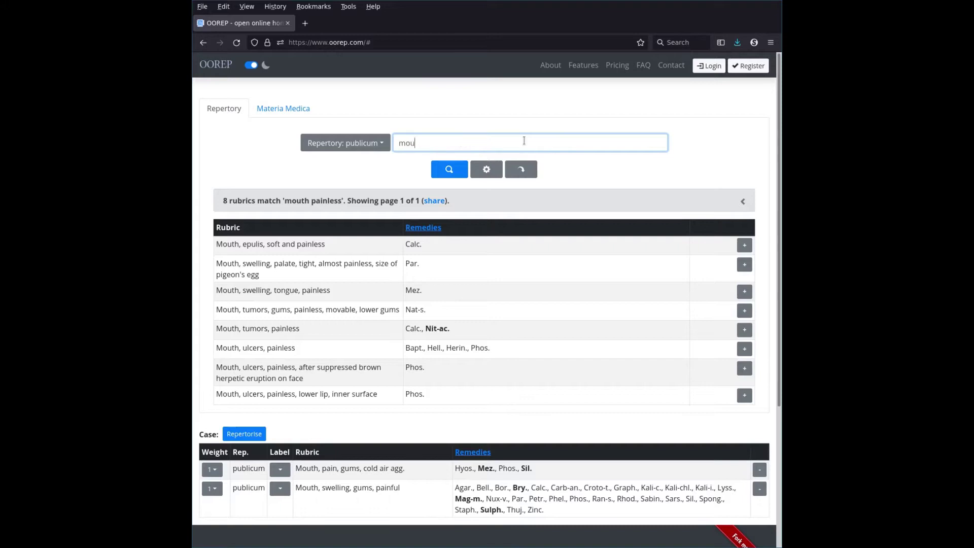
type("th gums pain*")
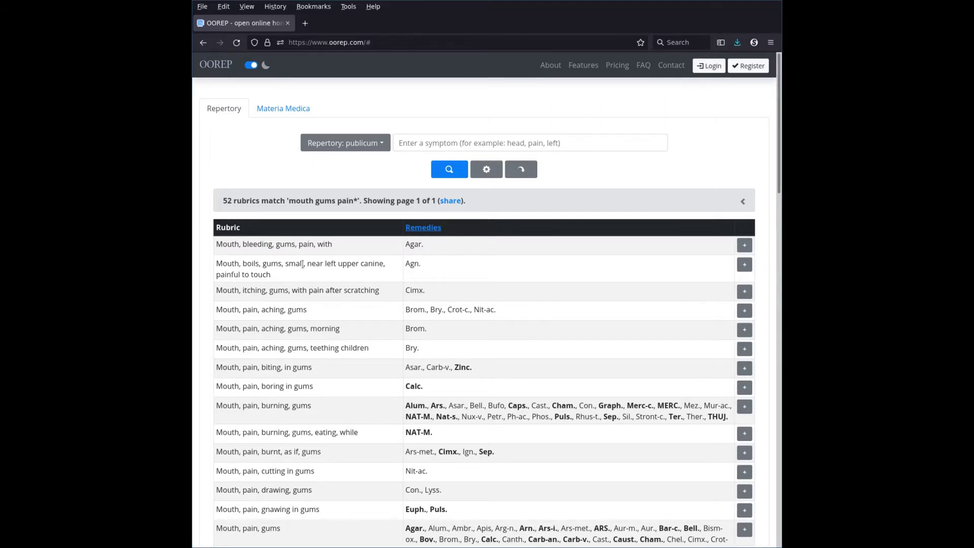
Step: Examine the wildcard search results, from the cold air gum pain rubric to the painful gum swelling rubric
scroll(307, 277, "down", 2)
scroll(318, 376, "down", 3)
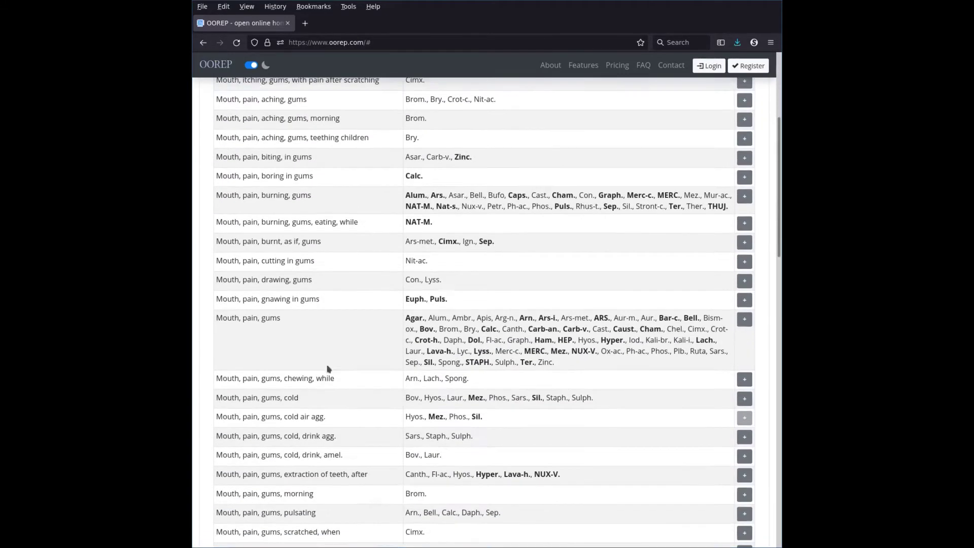
triple_click(271, 417)
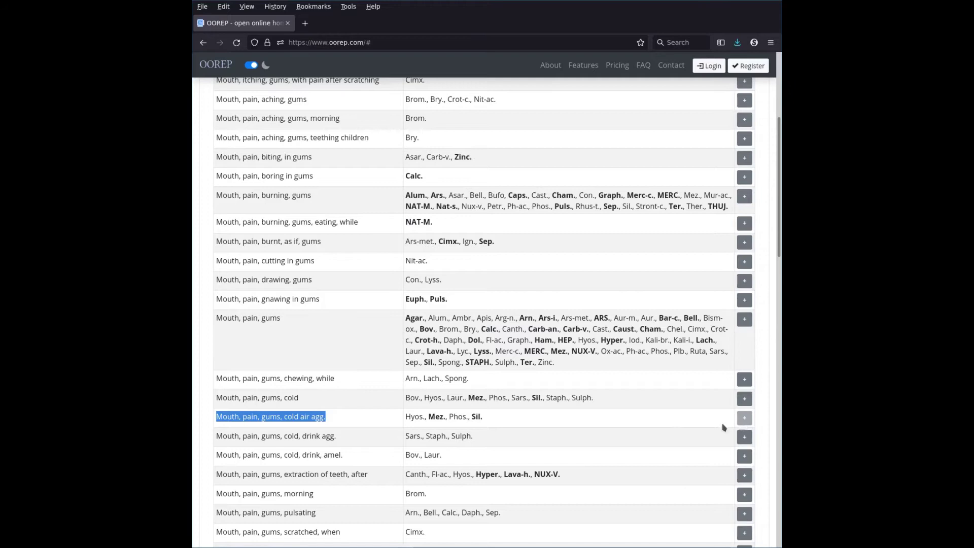
scroll(608, 412, "down", 3)
scroll(608, 412, "down", 10)
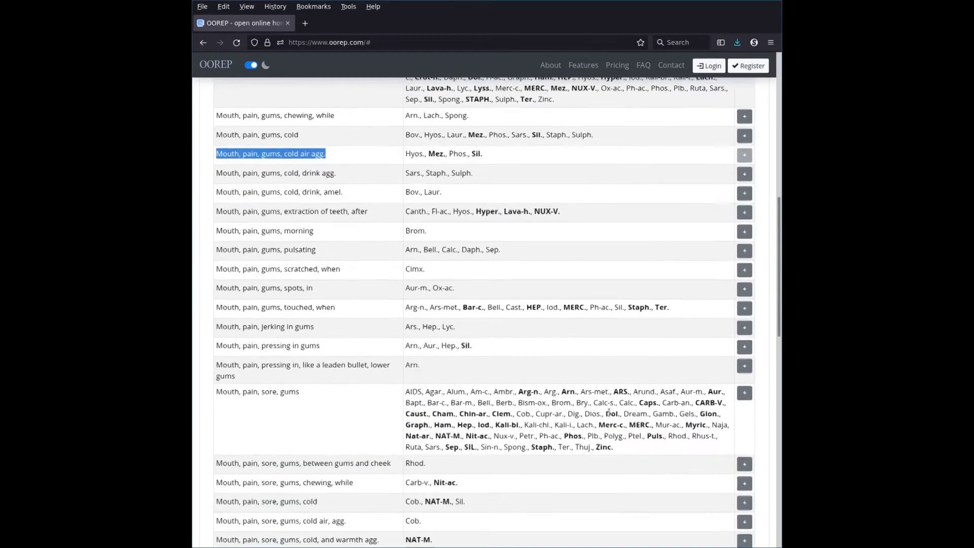
scroll(607, 412, "down", 1)
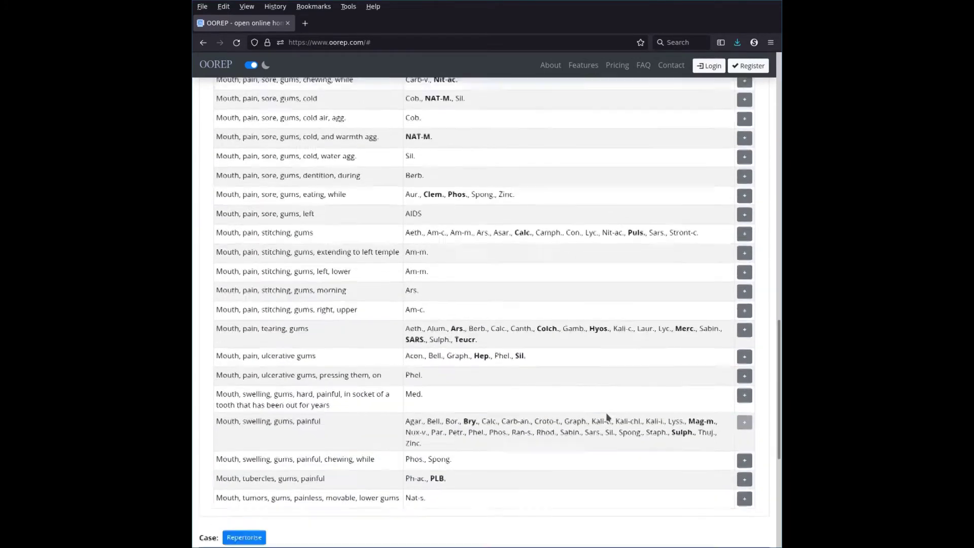
triple_click(262, 406)
left_click(293, 420)
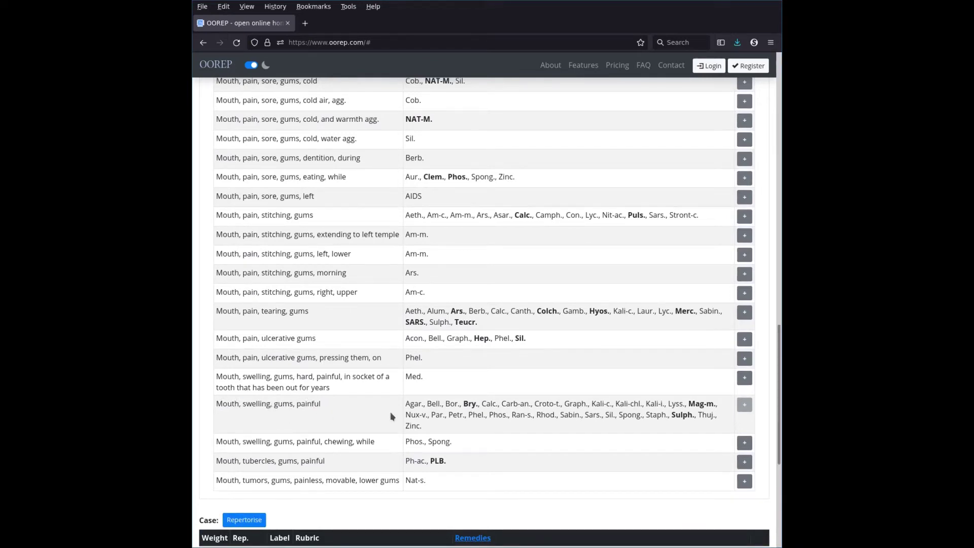
scroll(390, 412, "up", 20)
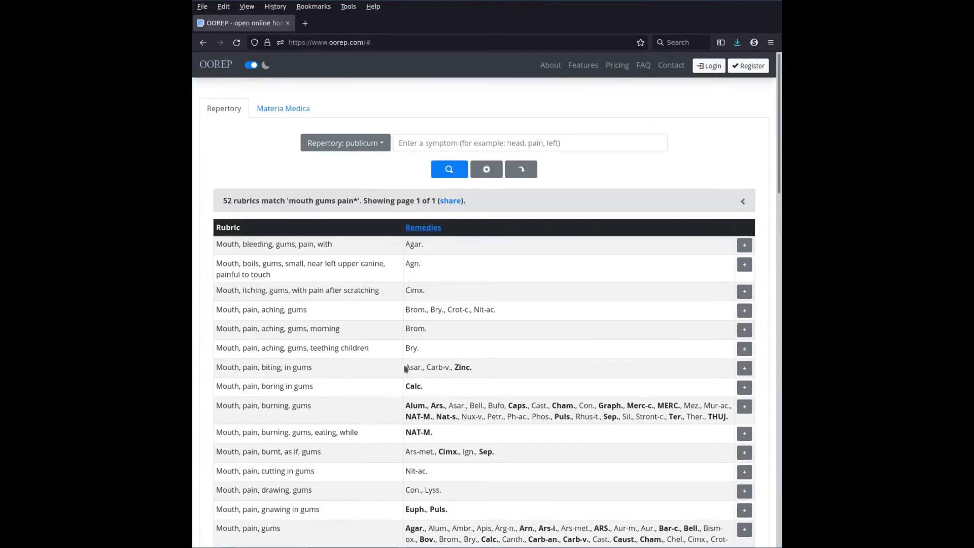
Step: Try the repertory search "mouth gum" without a wildcard, and search again for "mouth gums pain*"
left_click(407, 144)
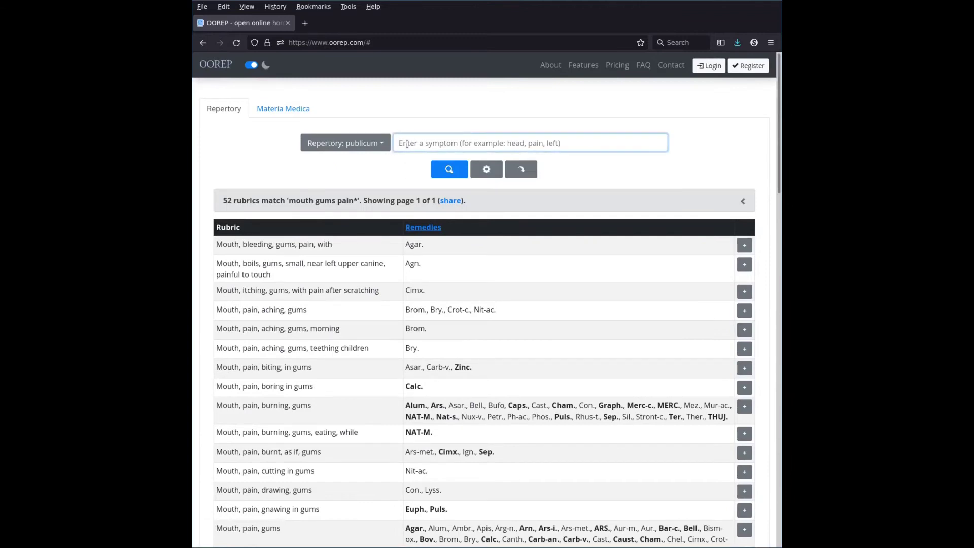
type("mout")
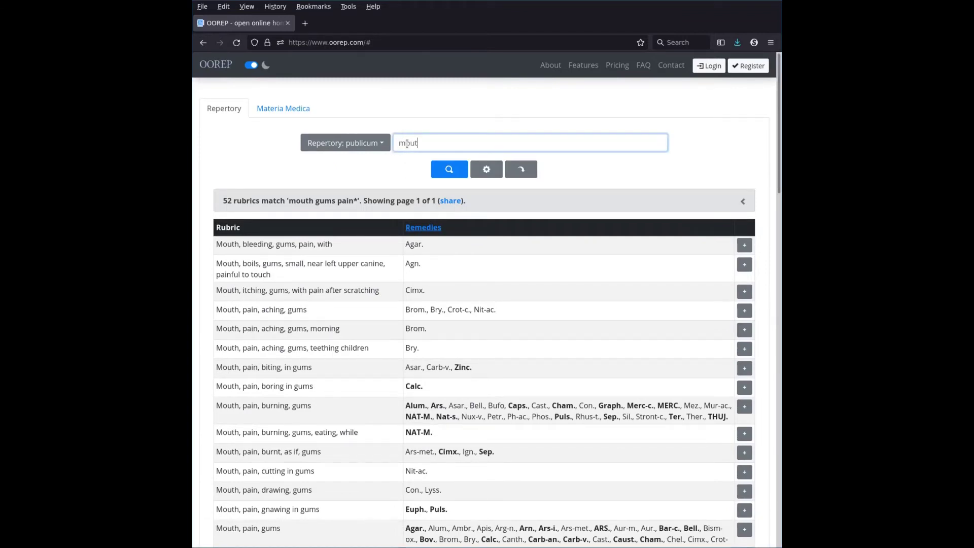
type("h gums pains")
key("BackSpace")
type("*")
key("BackSpace")
key("BackSpace")
key("BackSpace")
key("BackSpace")
key("BackSpace")
key("BackSpace")
key("BackSpace")
left_click(465, 162)
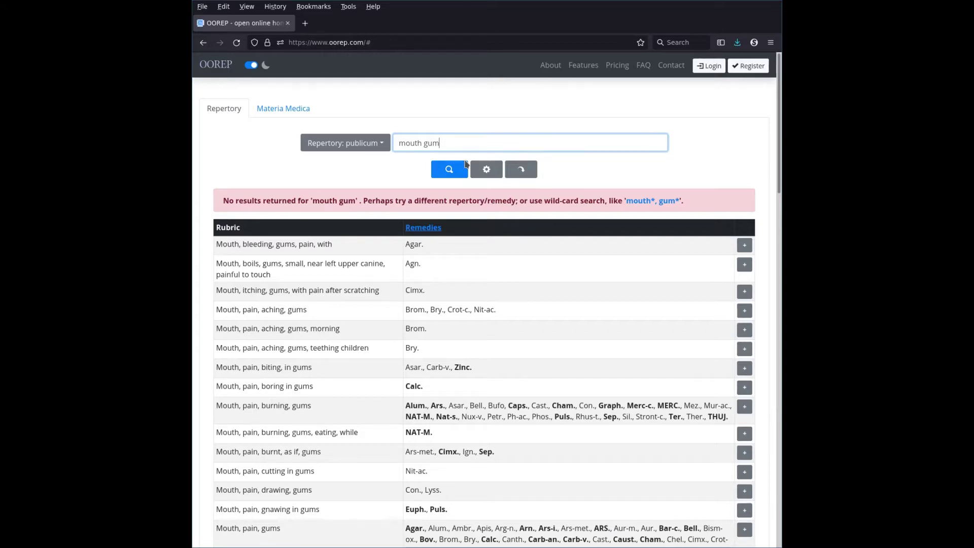
type("* pain*")
left_click(449, 169)
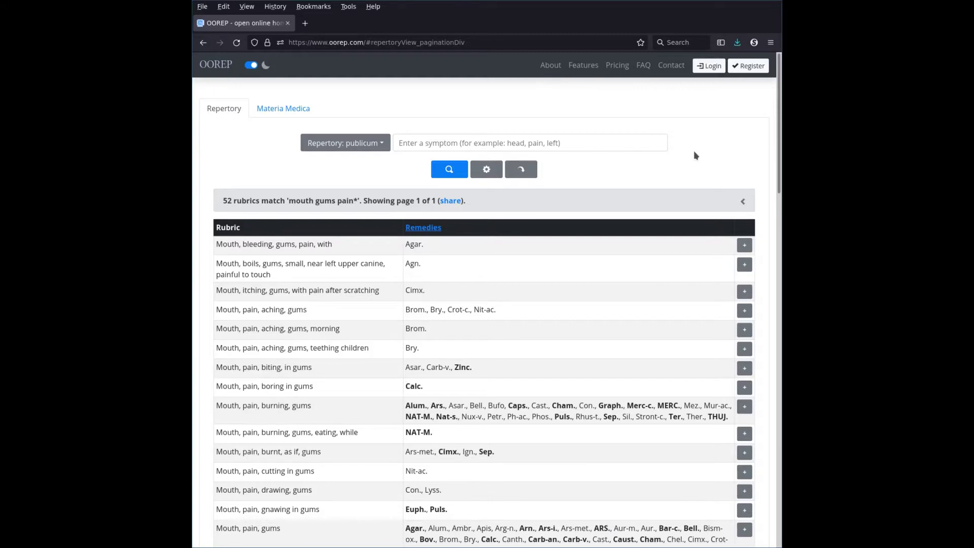
Step: Search the publicum repertory for the broader term "mouth pain*"
left_click(607, 141)
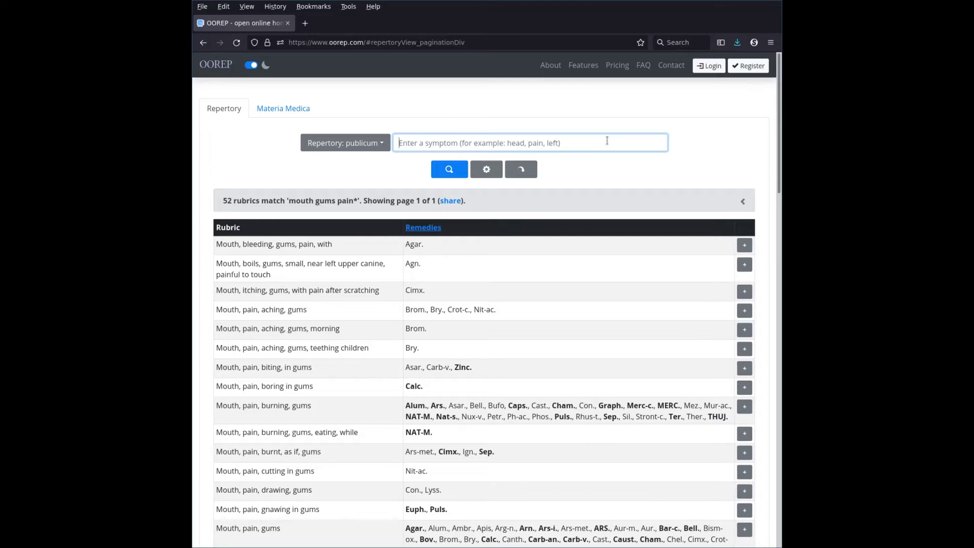
type("mouth ")
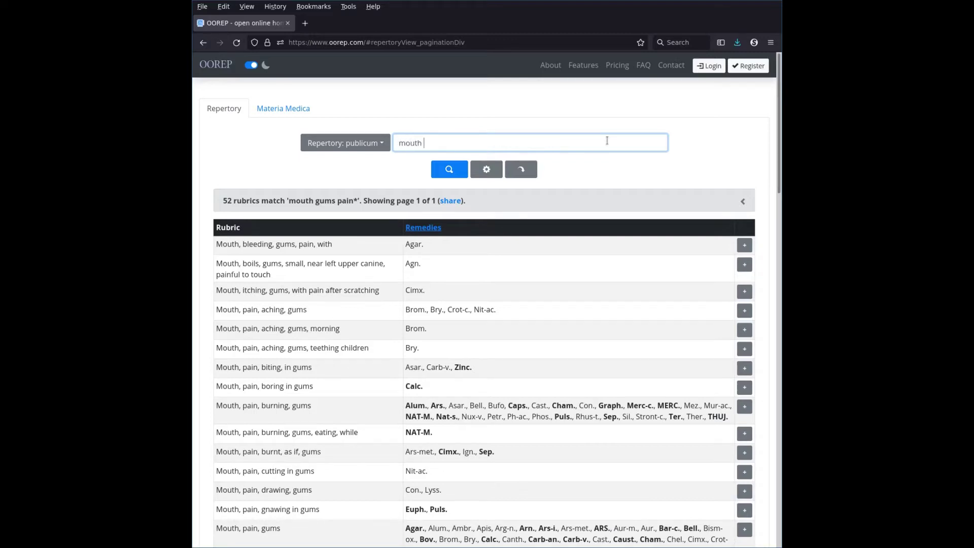
type("pain*")
key("Return")
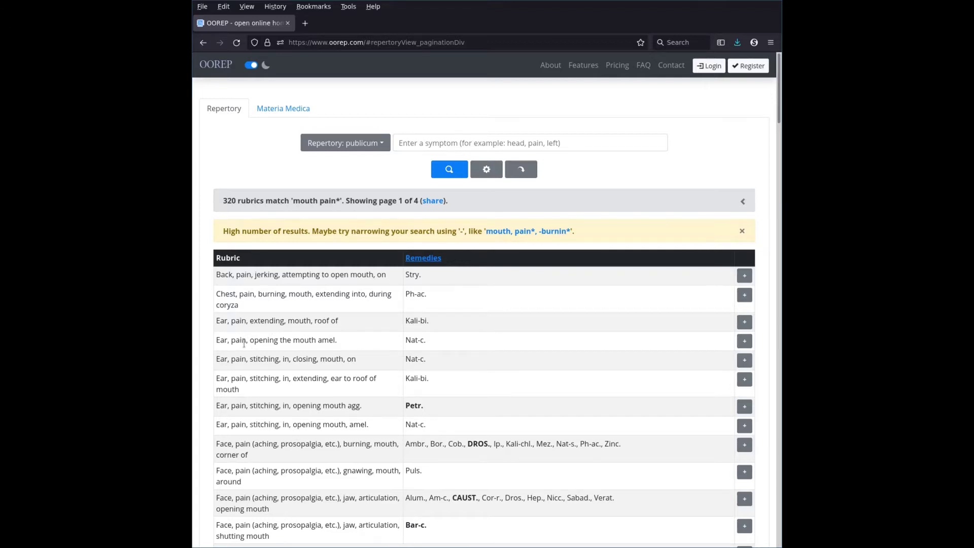
Step: Examine the "mouth pain*" rubrics from the ear and face entries through the burning mouth pain variants, and read the suggestion for narrowing the search
scroll(247, 361, "down", 2)
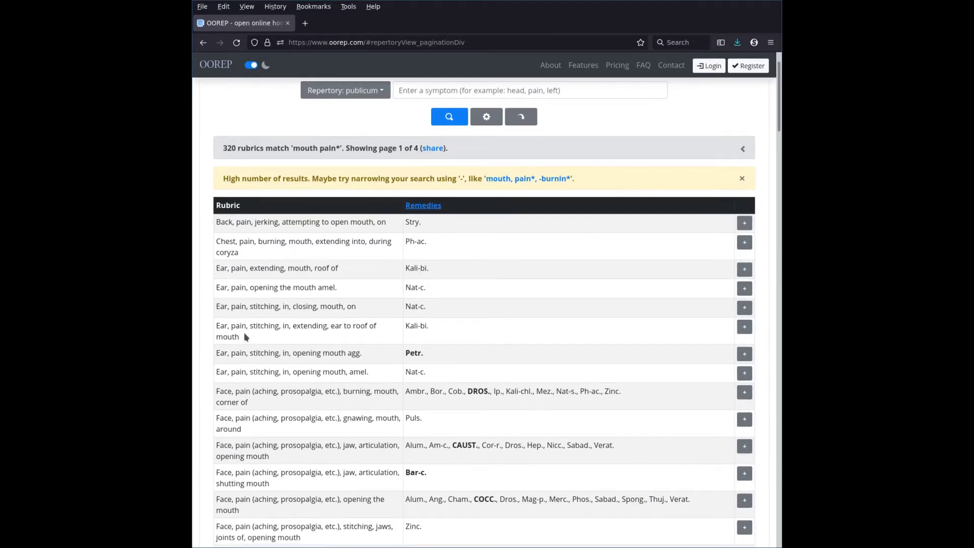
scroll(248, 332, "down", 8)
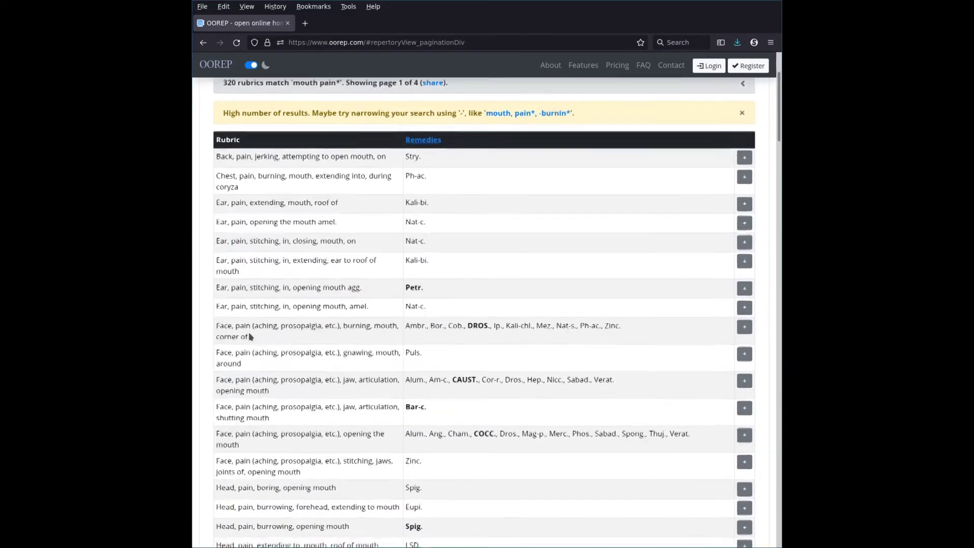
scroll(253, 337, "down", 8)
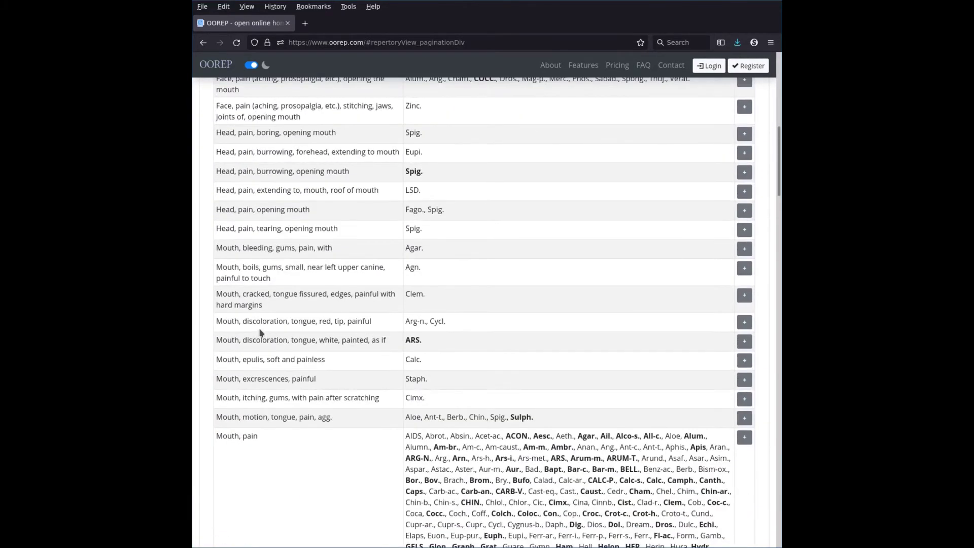
scroll(284, 279, "down", 2)
scroll(300, 254, "up", 20)
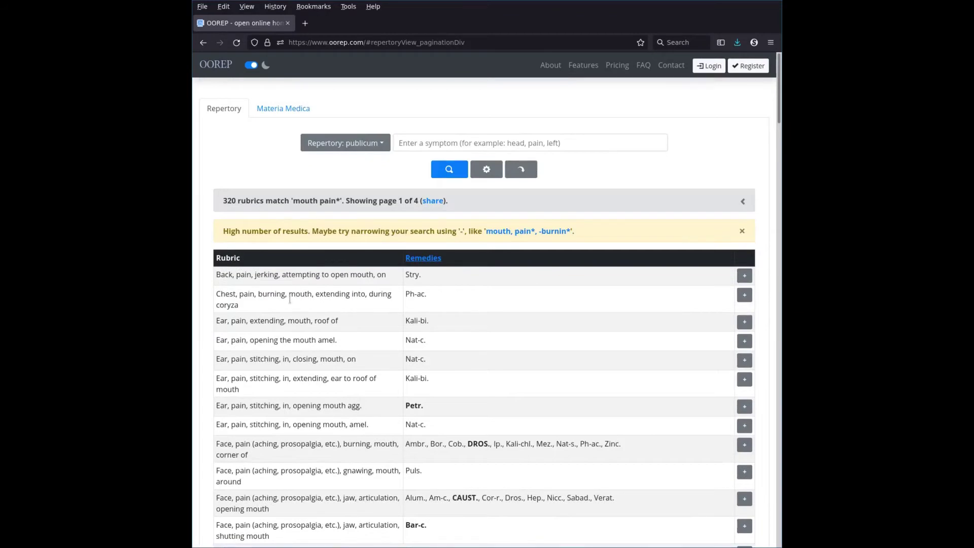
scroll(298, 341, "down", 8)
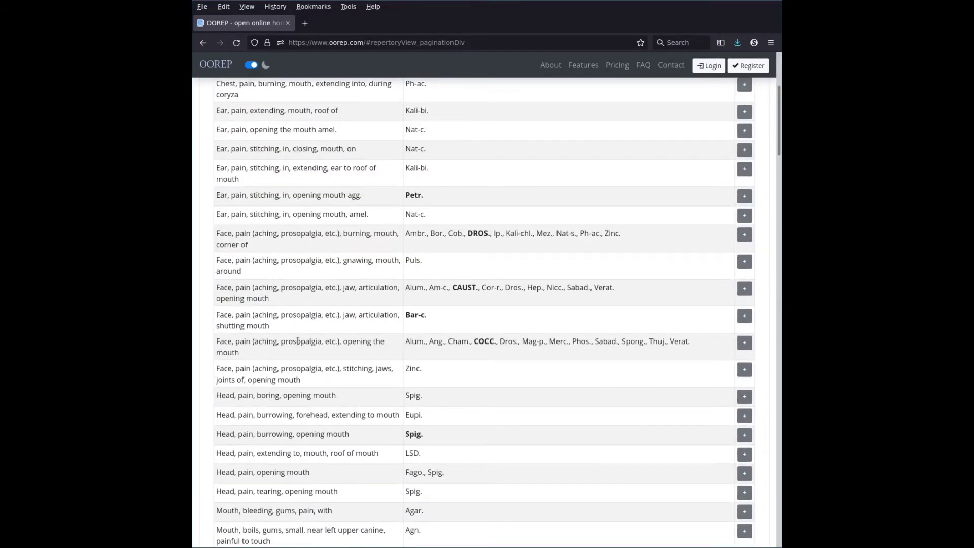
scroll(297, 341, "down", 20)
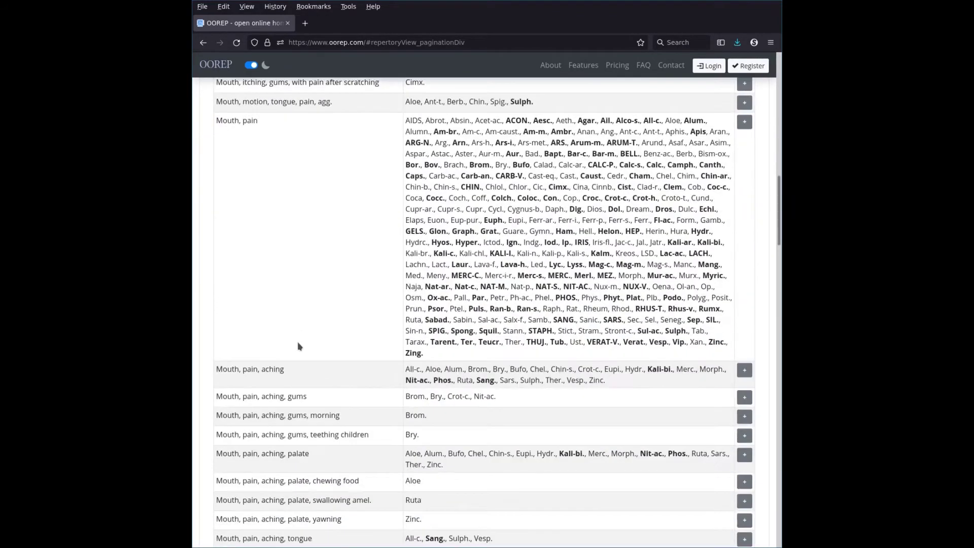
scroll(297, 342, "down", 10)
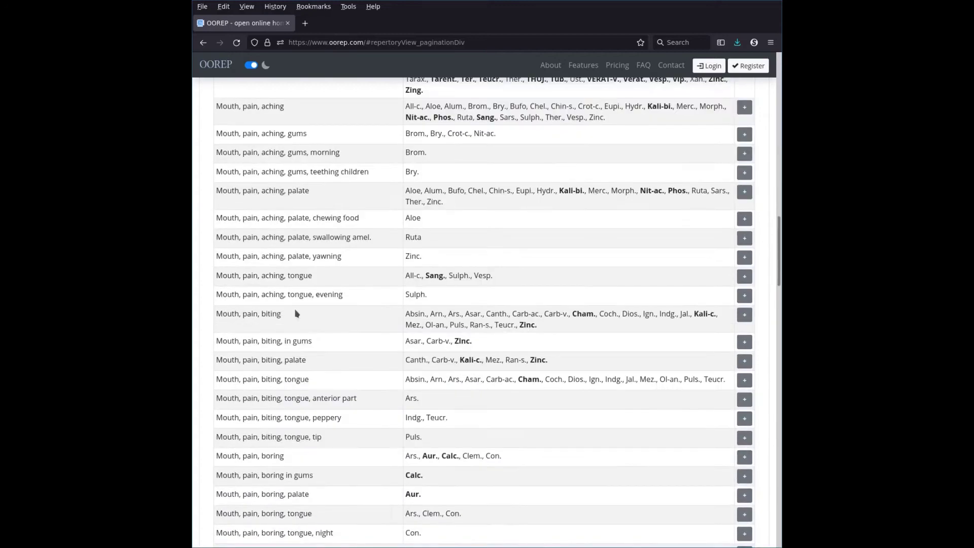
scroll(287, 330, "down", 10)
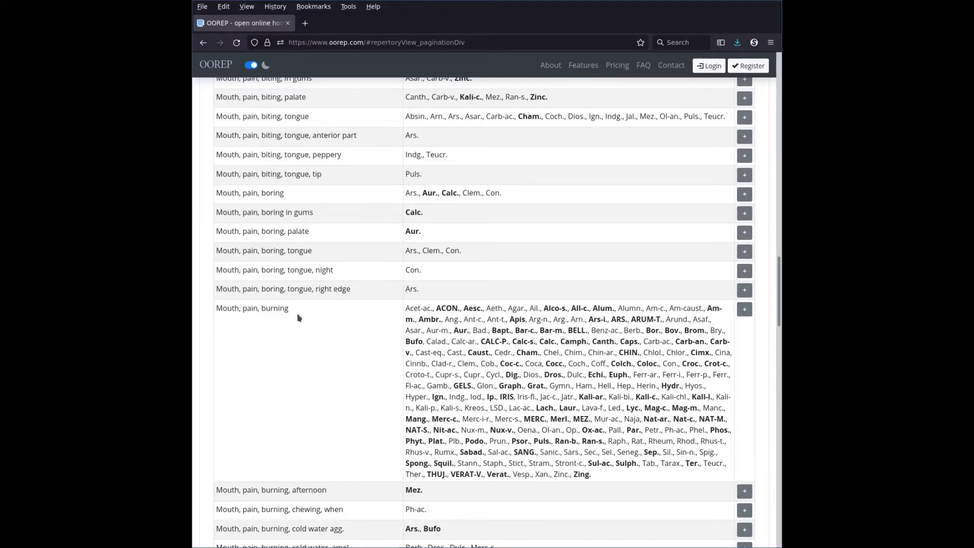
scroll(299, 319, "down", 4)
scroll(289, 311, "down", 11)
scroll(305, 345, "down", 3)
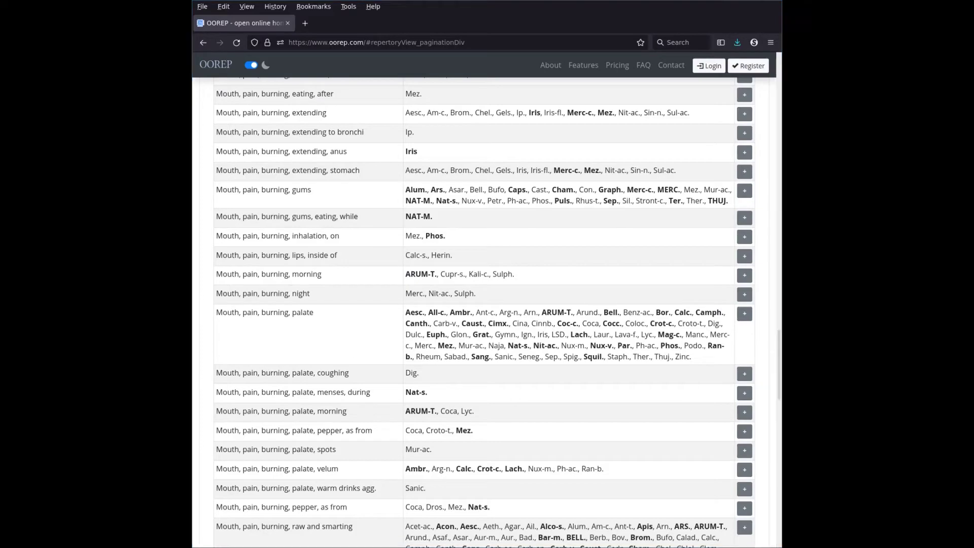
left_click_drag(780, 377, 780, 104)
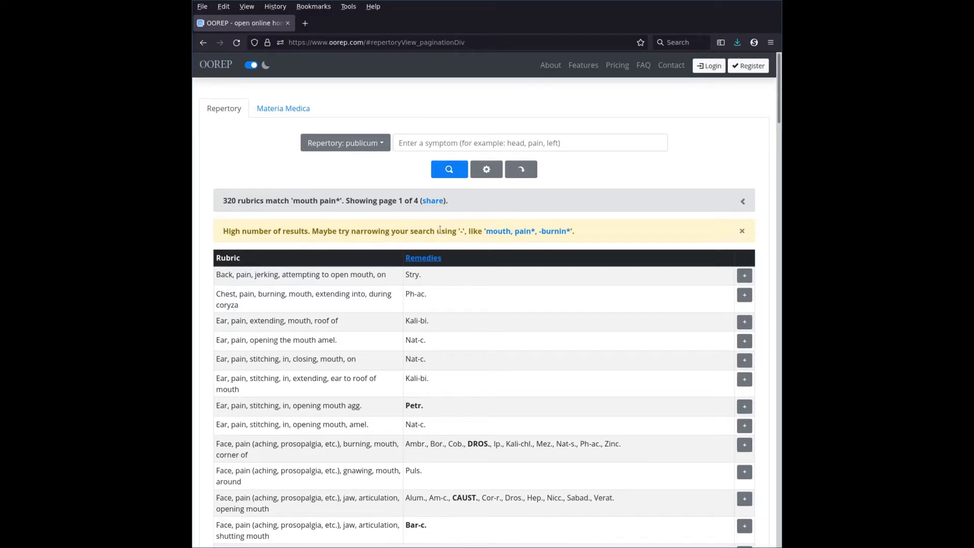
left_click_drag(454, 232, 463, 239)
left_click(463, 239)
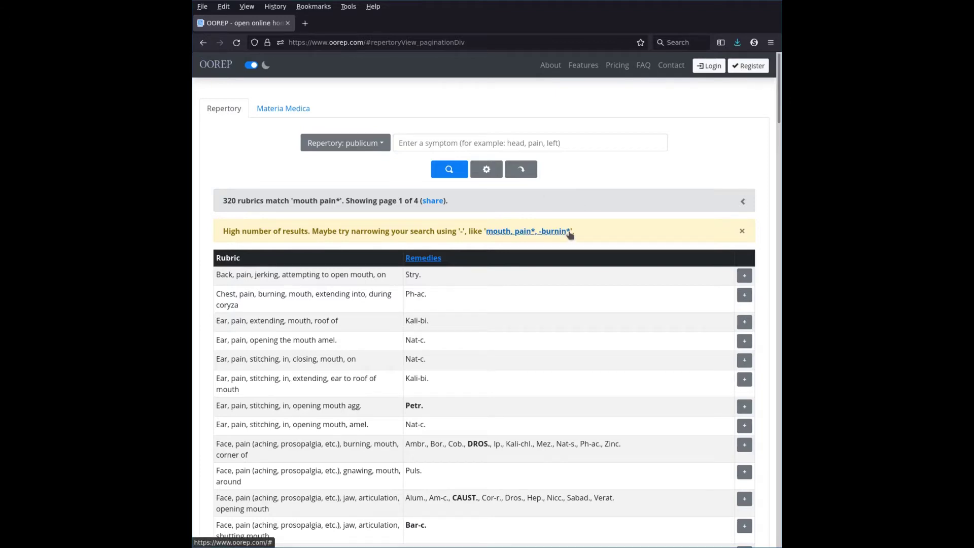
Step: Search for "mouth pain* -burn*" to exclude burning rubrics, and narrow it further with the suggested exclusion "-tongue*"
left_click(549, 144)
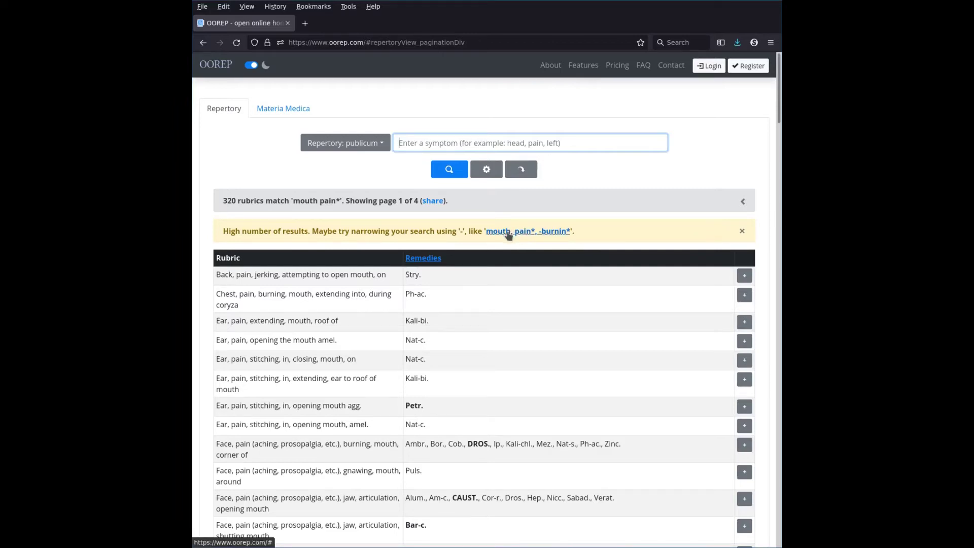
left_click(522, 177)
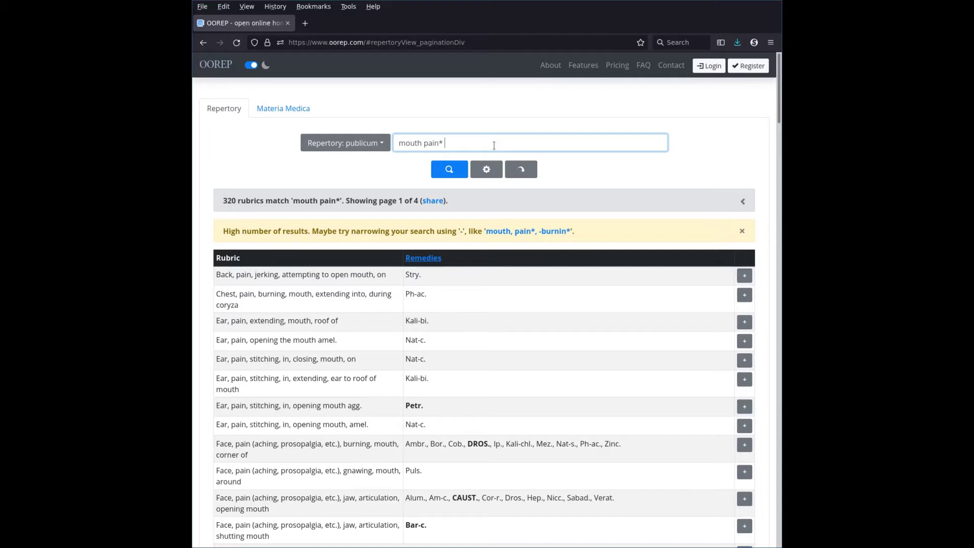
type("-br")
type("rn")
type("*")
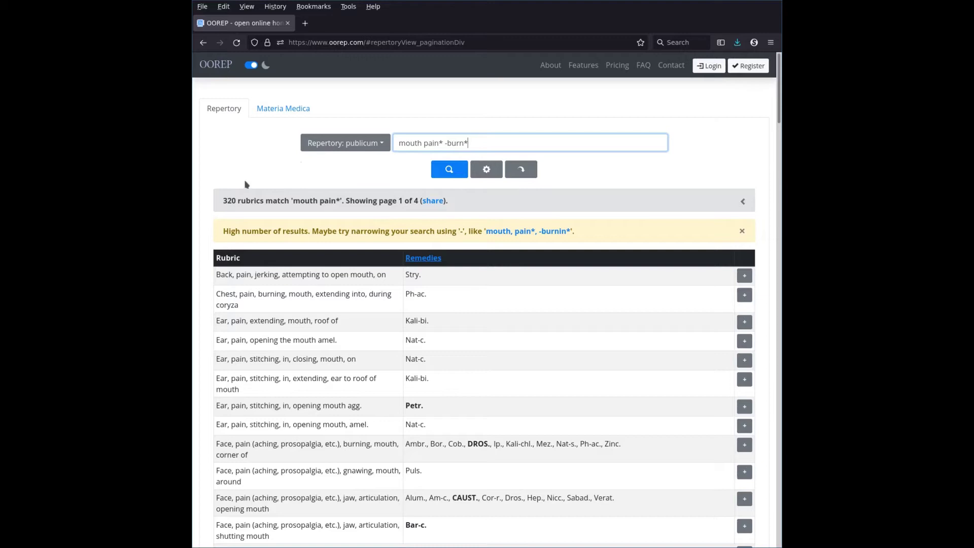
left_click(448, 172)
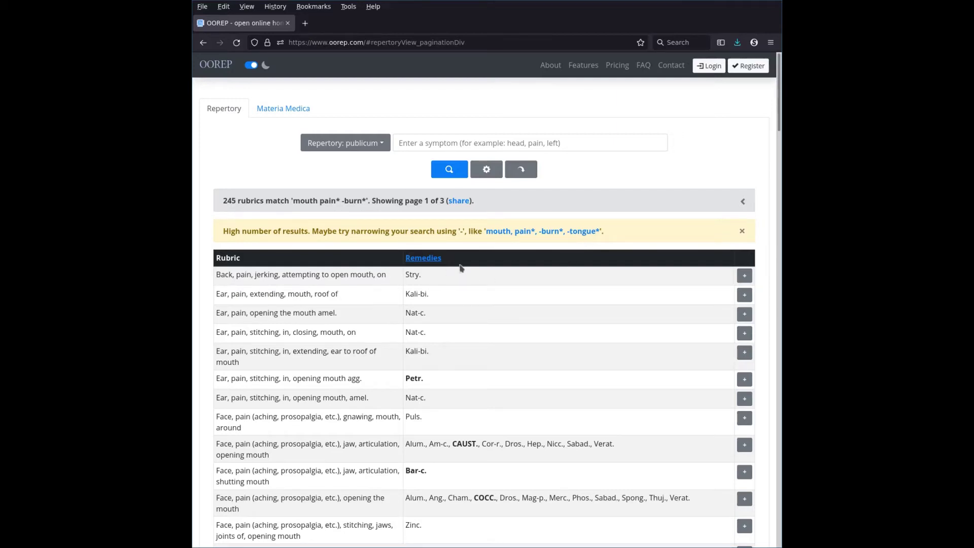
left_click(575, 235)
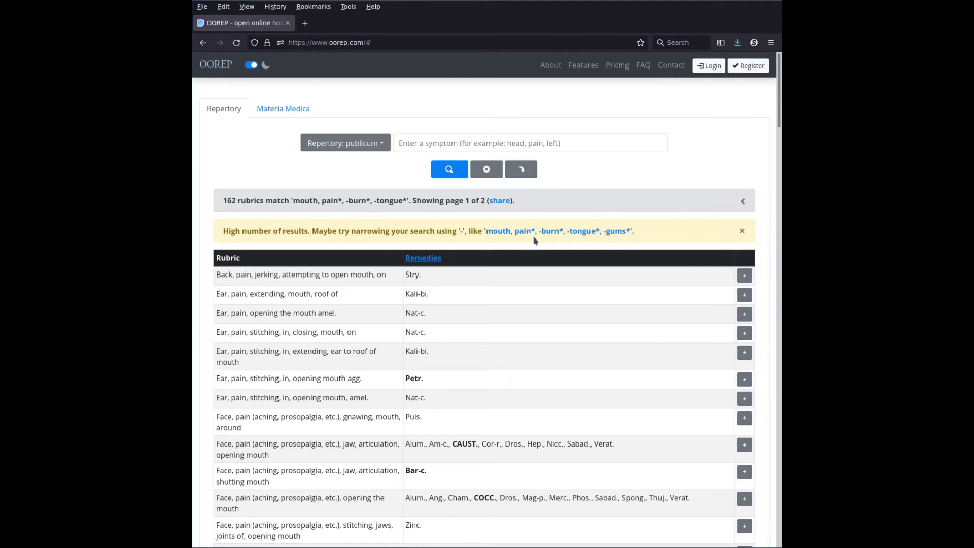
Step: Bring back the last search terms and add "gums" to search the publicum repertory for "mouth, pain*, -burn*, -tongue* gums"
left_click(521, 169)
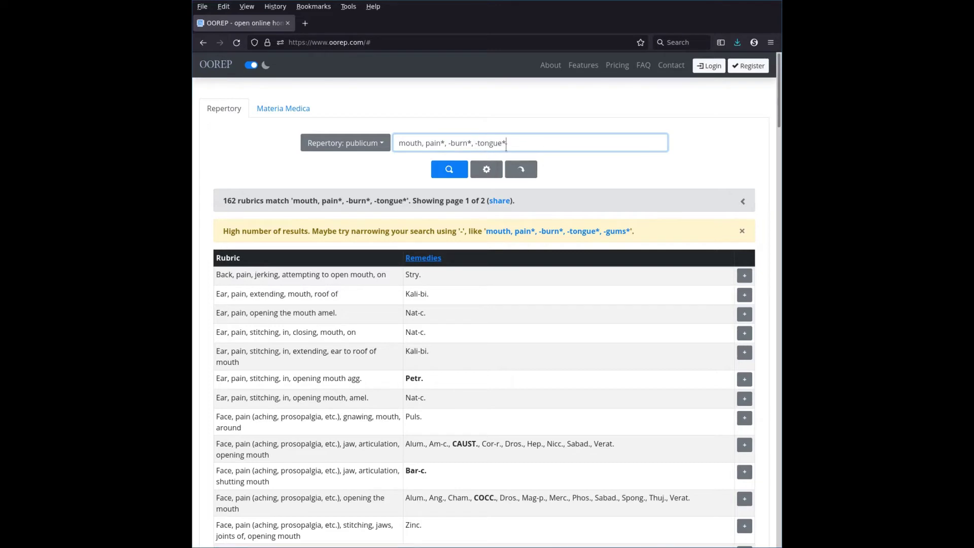
left_click_drag(475, 143, 502, 144)
left_click(538, 150)
left_click_drag(399, 144, 507, 144)
left_click(508, 145)
left_click(564, 157)
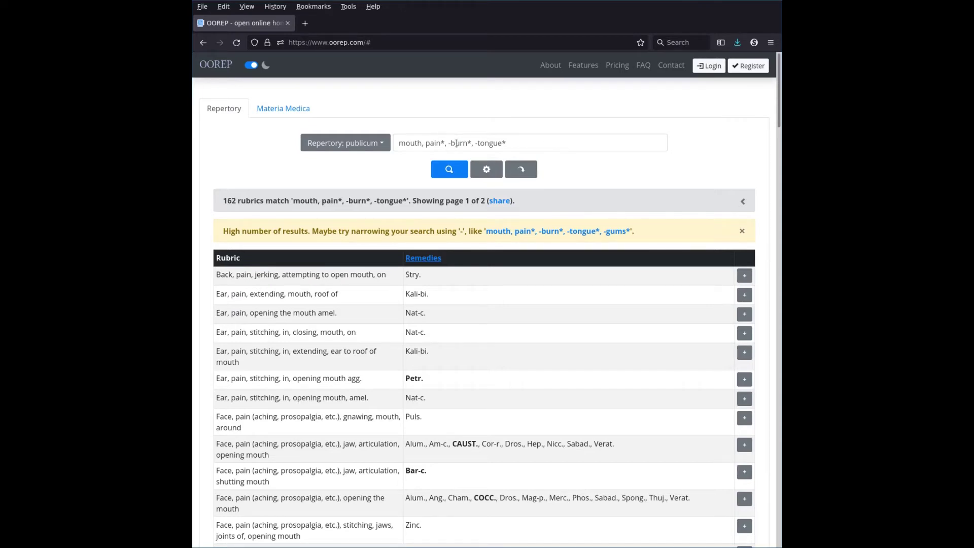
left_click(552, 146)
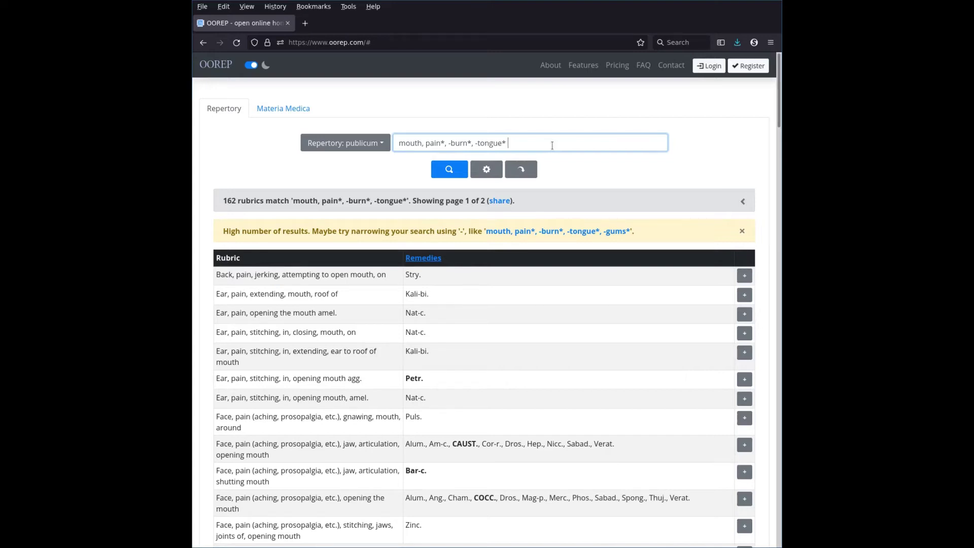
type("gums")
key("Return")
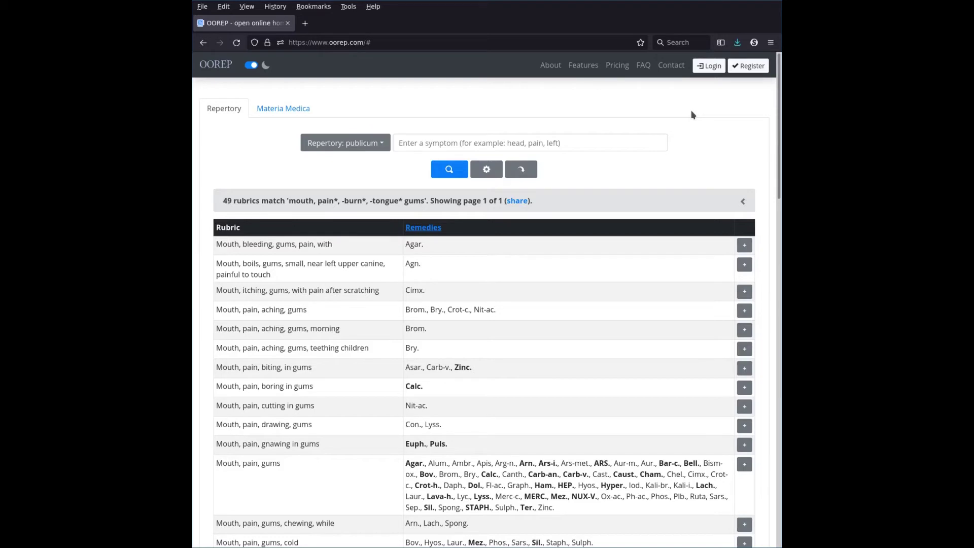
Step: Switch the repertory to Hering's Guiding Symptoms and search it for "pain"
left_click(377, 146)
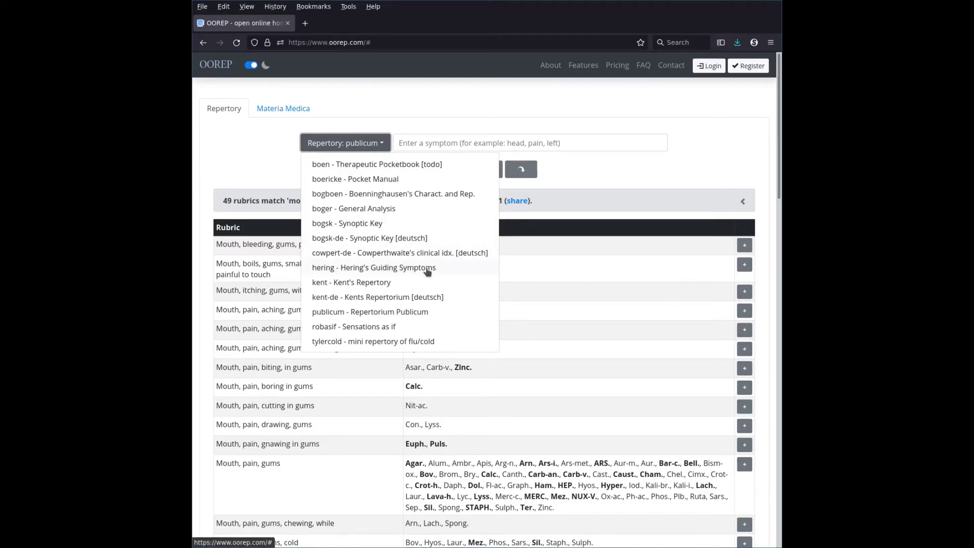
left_click(404, 268)
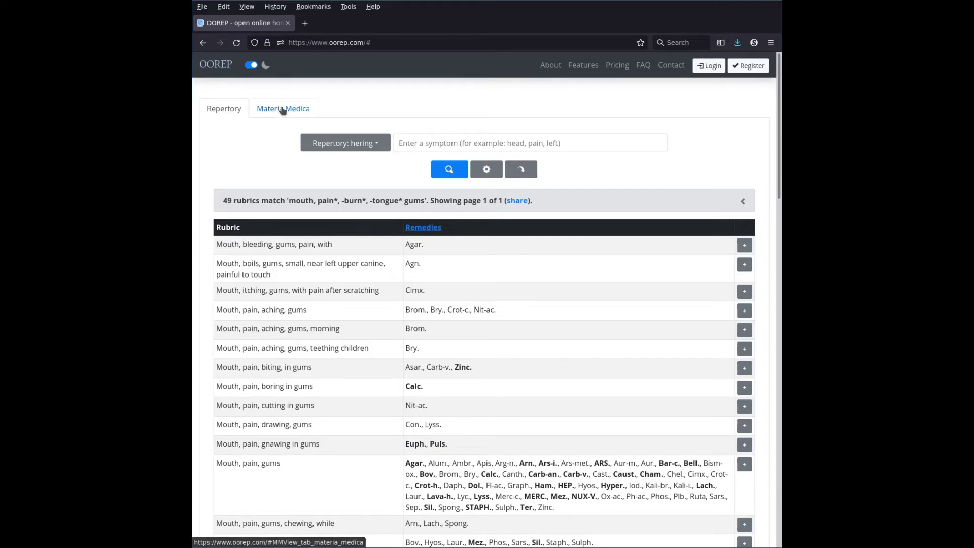
left_click(423, 141)
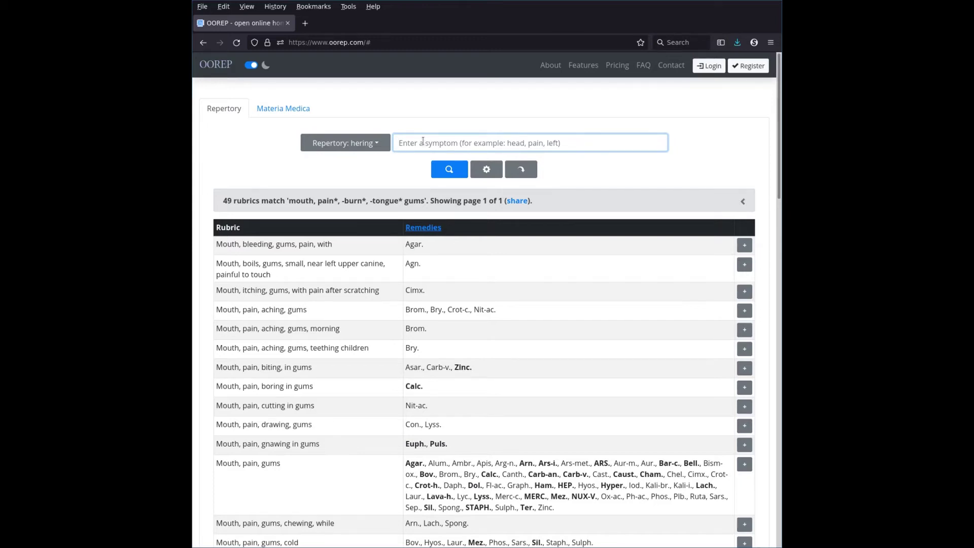
type("pal")
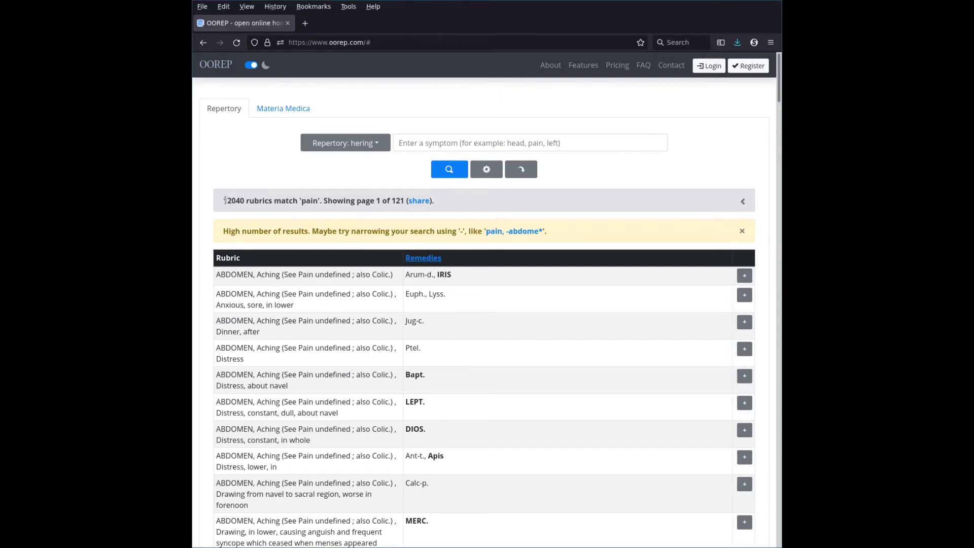
left_click_drag(224, 201, 245, 201)
Step: Search the hering repertory for the wildcard term "pain*"
left_click(415, 148)
type("pain*")
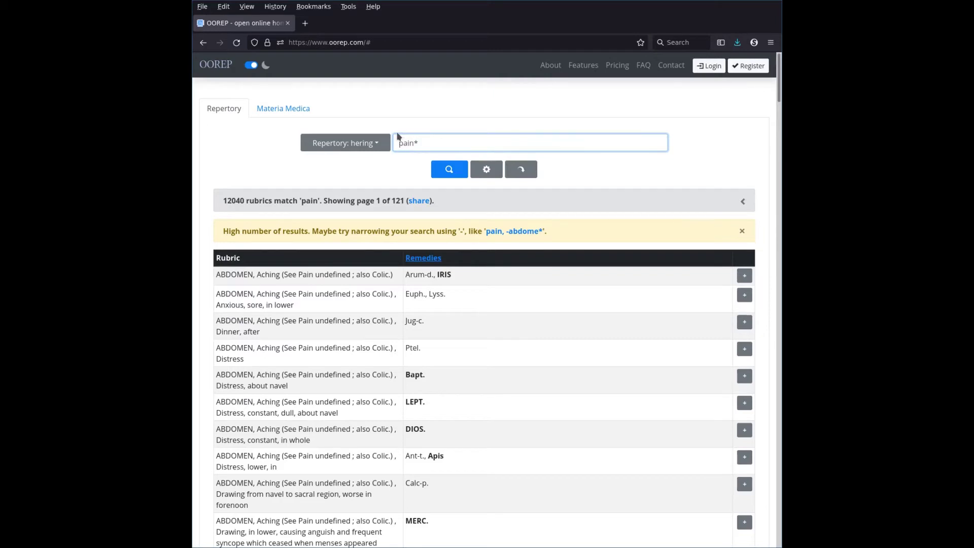
key("Return")
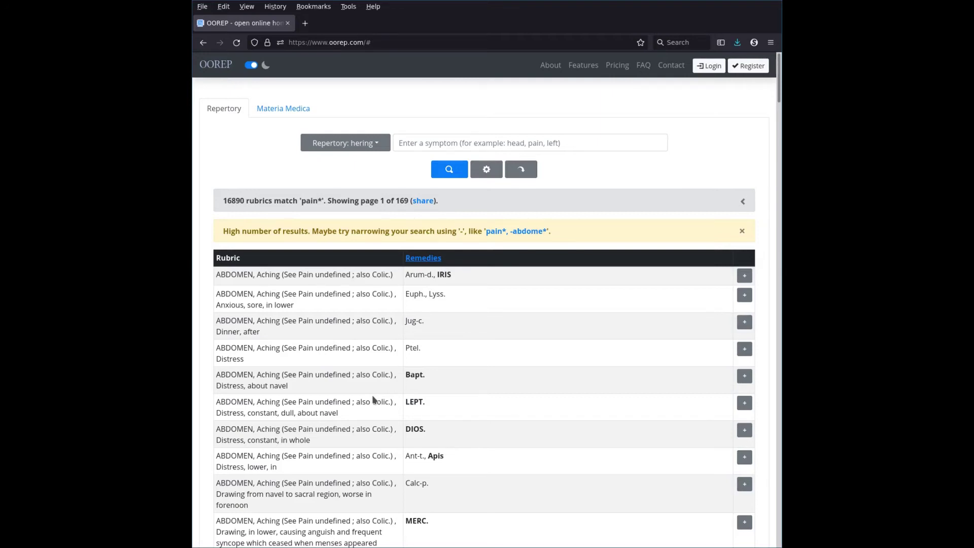
Step: Look through the abdomen aching rubrics for the wording "Pain undefined" and search the hering repertory for "pain undefined"
scroll(373, 400, "down", 4)
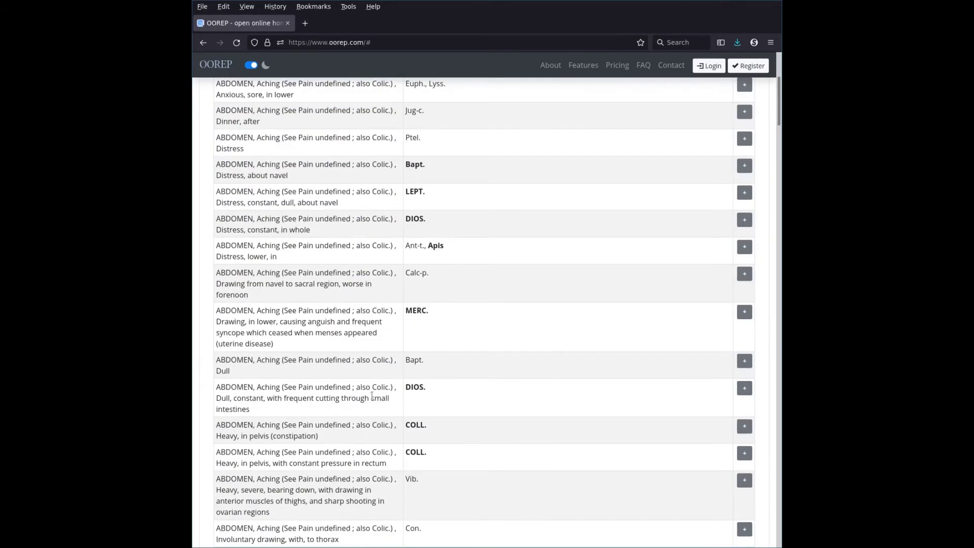
scroll(373, 396, "down", 7)
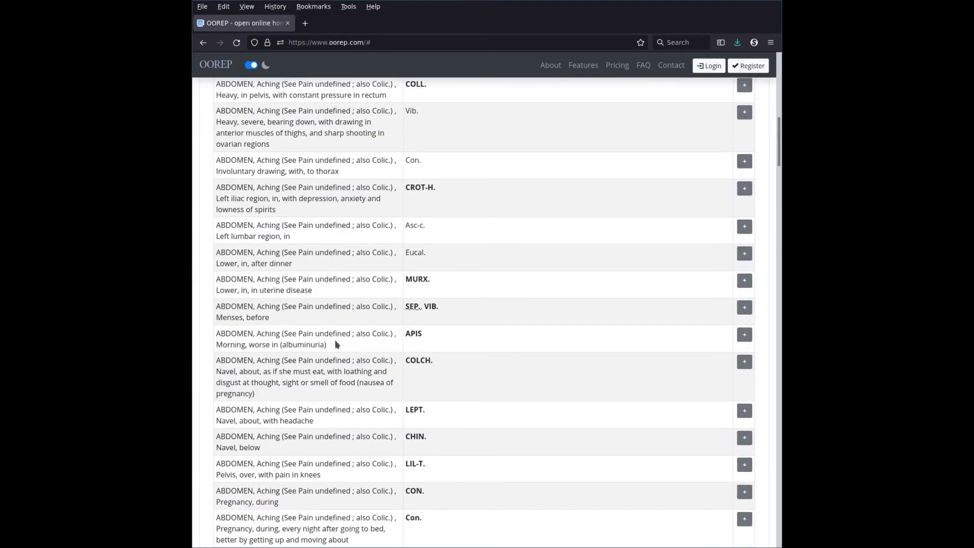
scroll(341, 354, "down", 3)
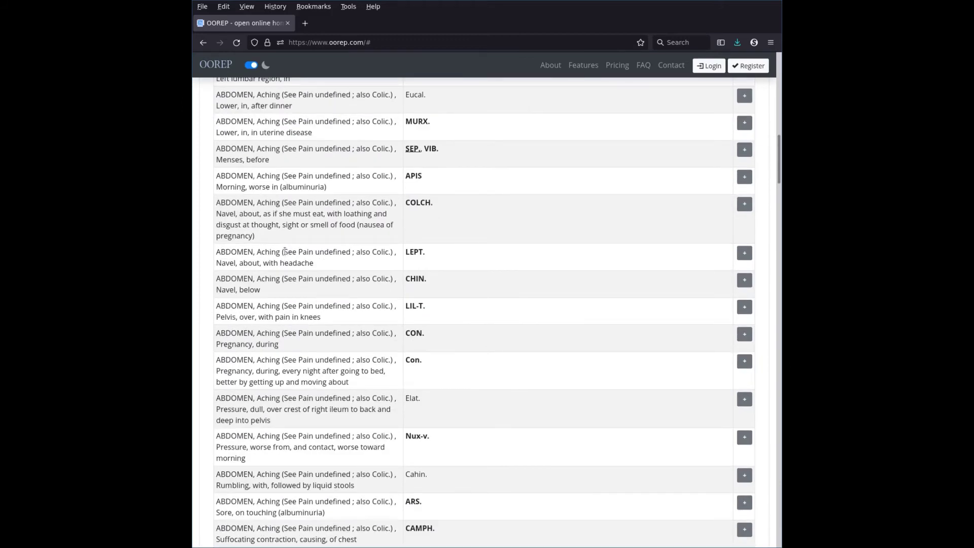
left_click_drag(285, 252, 348, 253)
scroll(358, 352, "down", 5)
scroll(596, 296, "up", 15)
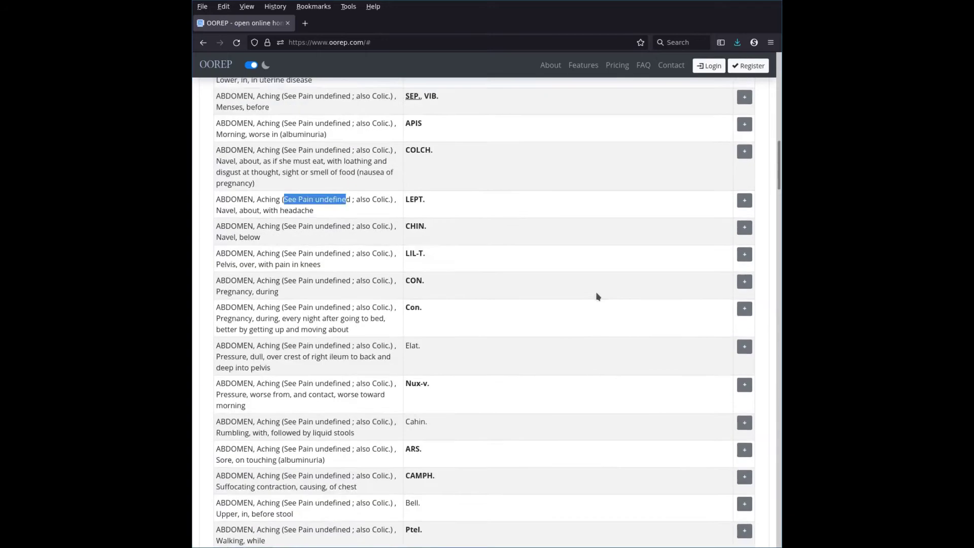
scroll(597, 307, "up", 2)
left_click(461, 144)
type("pain undefined")
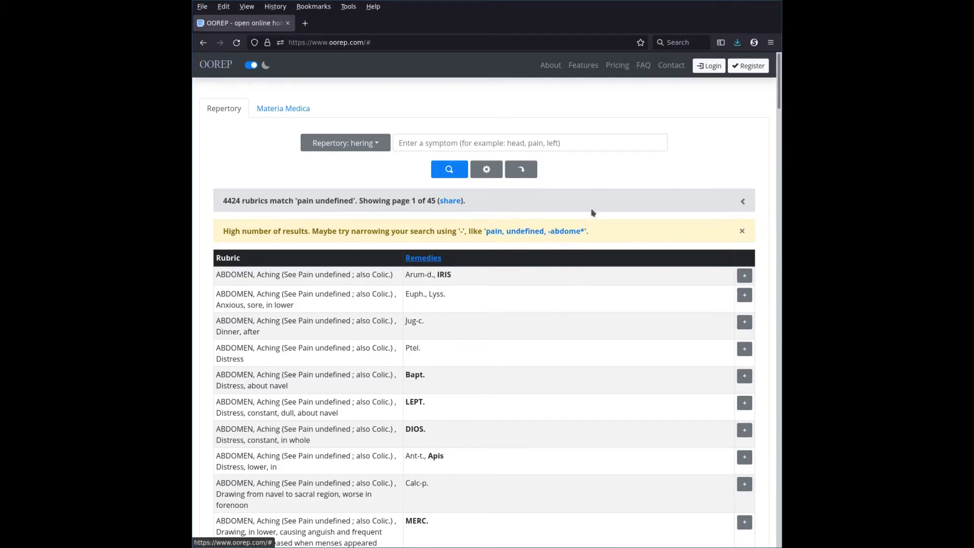
Step: Examine how "pain" and "undefined" appear in the abdomen rubrics on the first page of results
left_click(526, 143)
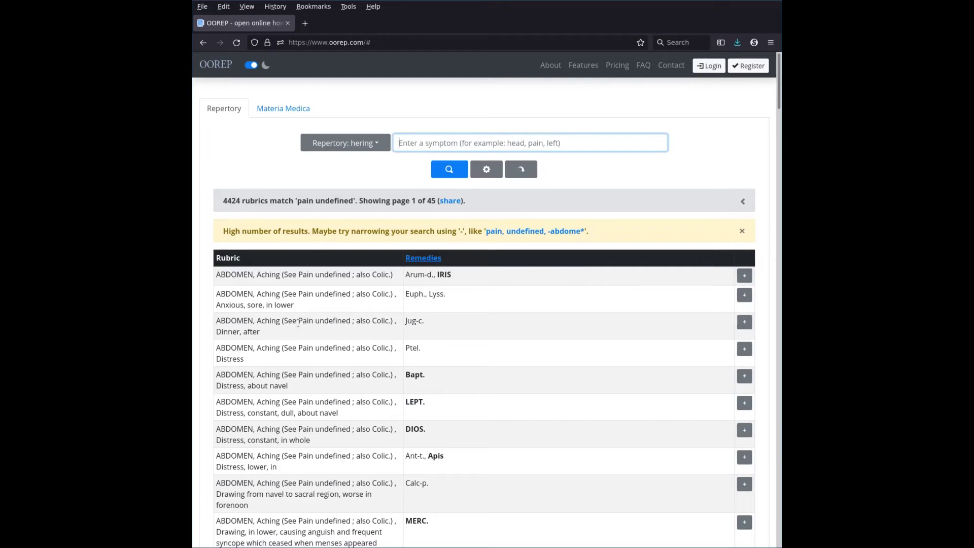
left_click_drag(298, 321, 334, 321)
left_click(321, 329)
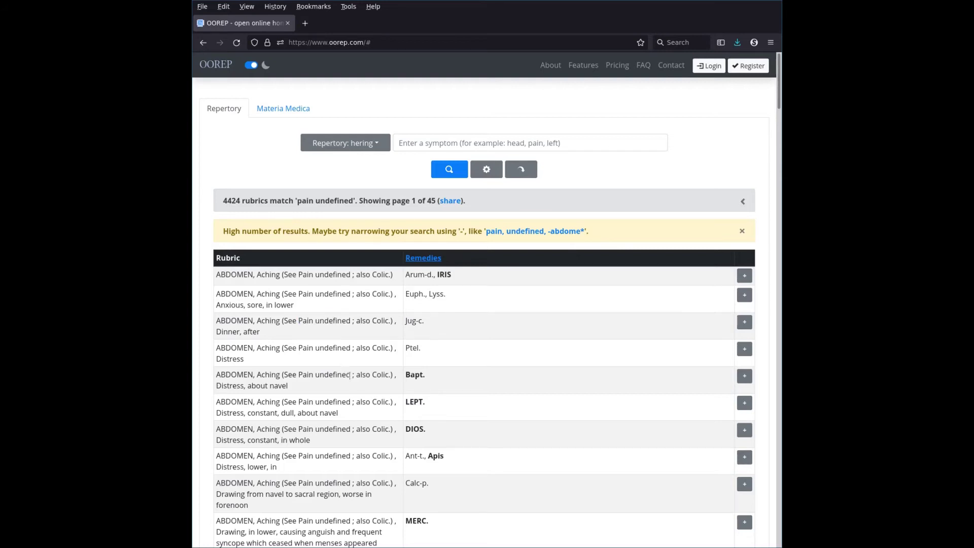
left_click(345, 366)
scroll(349, 384, "down", 10)
scroll(351, 386, "down", 20)
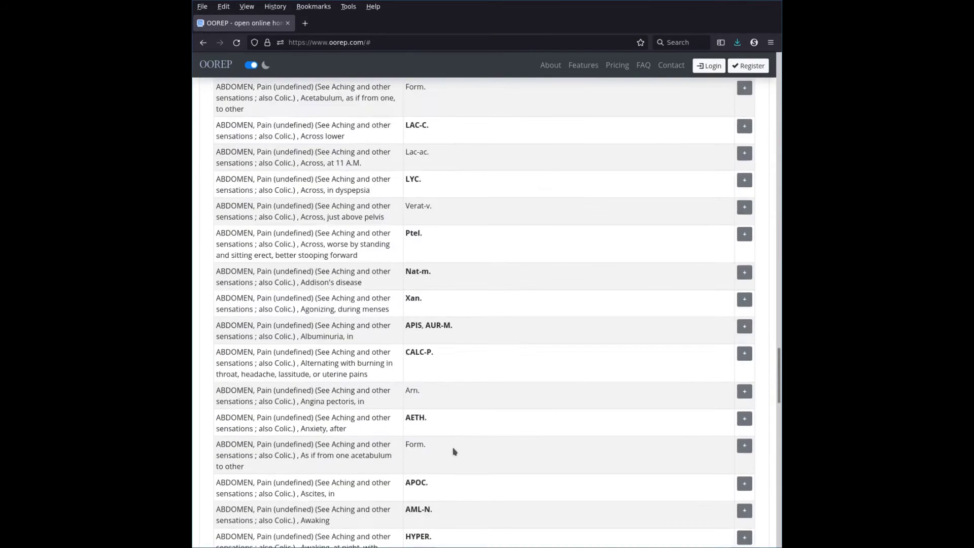
scroll(510, 455, "up", 3)
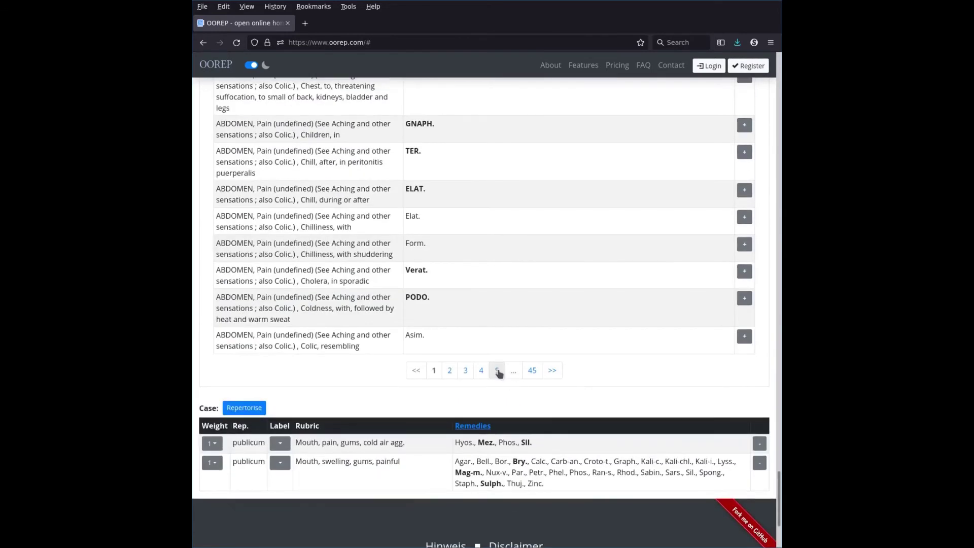
Step: Skip through the "pain undefined" results in jumps to pages 11, 21 and 31, and return to the rubrics on page 1
left_click(531, 372)
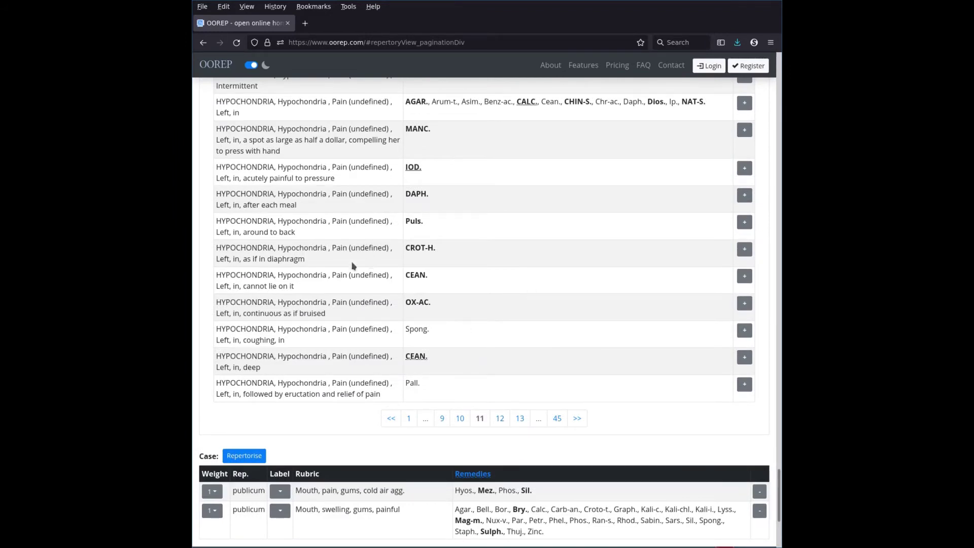
left_click(577, 418)
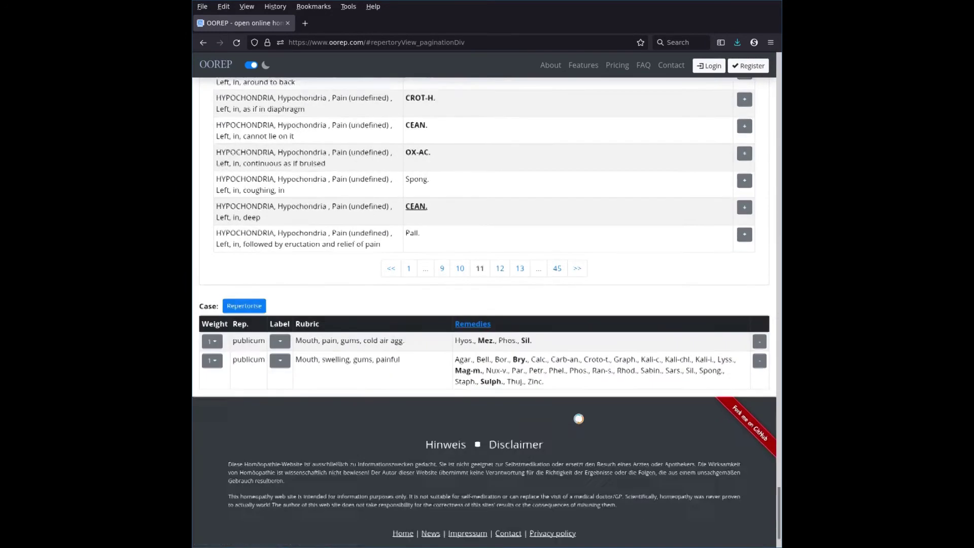
scroll(579, 418, "down", 2)
scroll(323, 260, "up", 15)
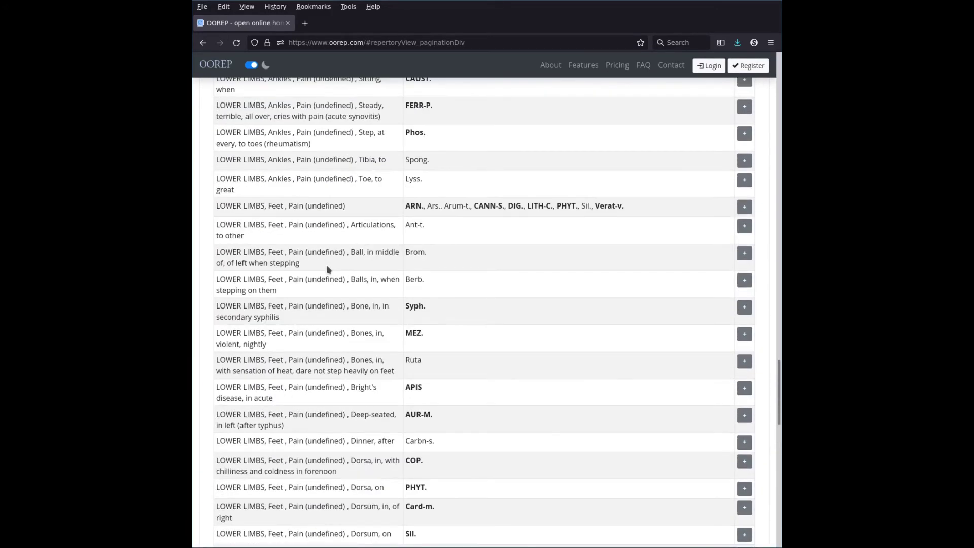
scroll(342, 364, "down", 10)
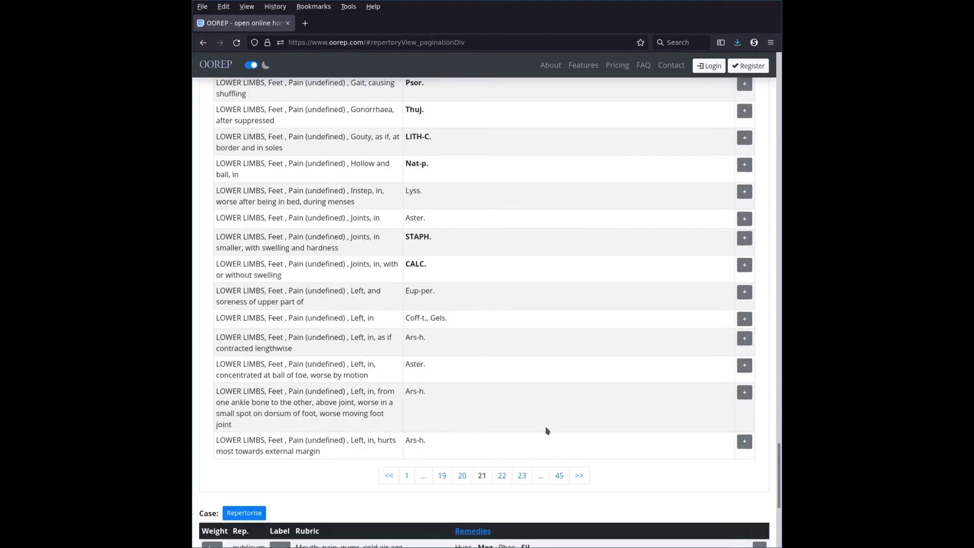
left_click(578, 477)
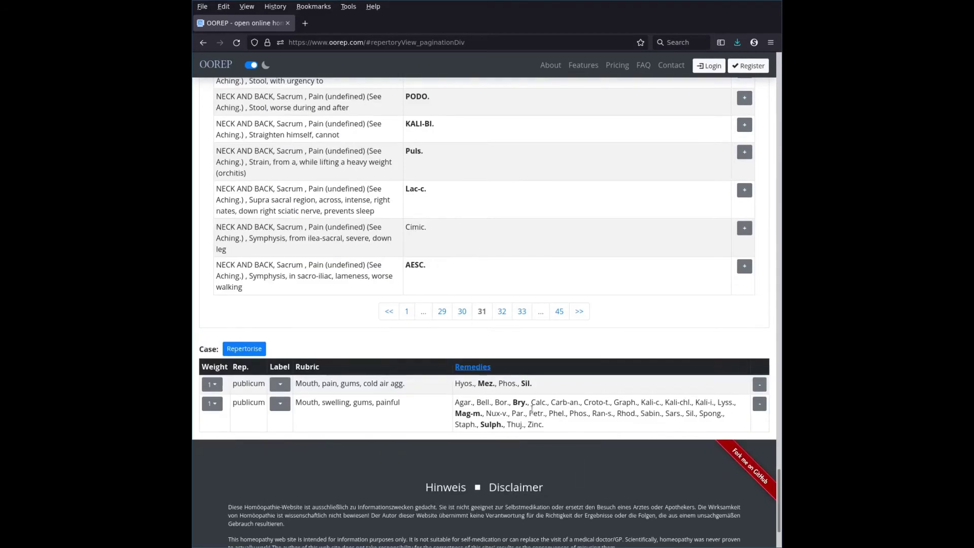
scroll(597, 384, "up", 4)
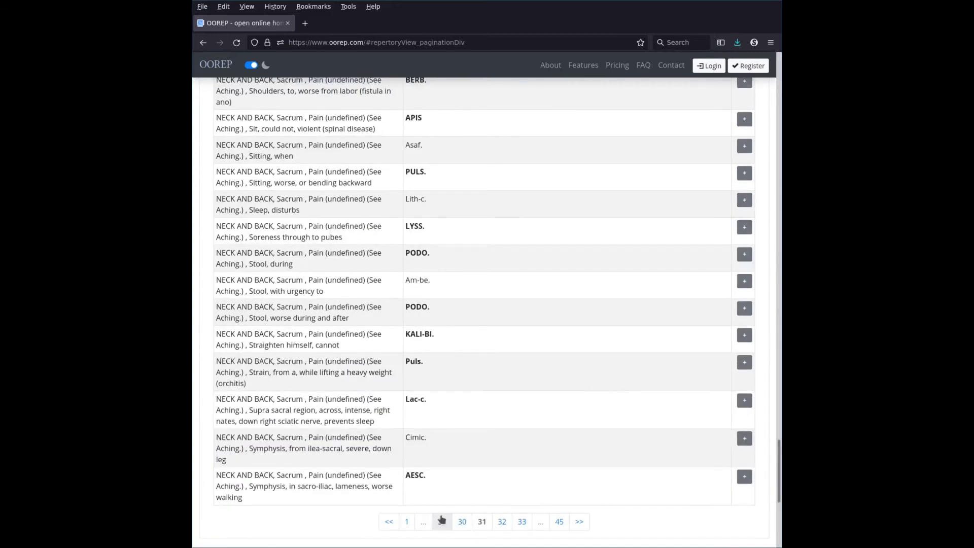
left_click(406, 522)
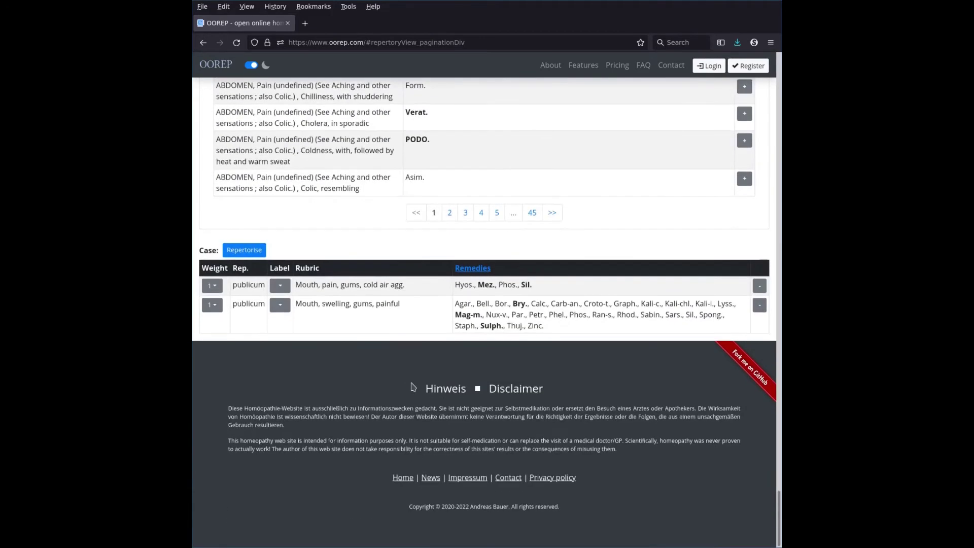
scroll(418, 388, "up", 20)
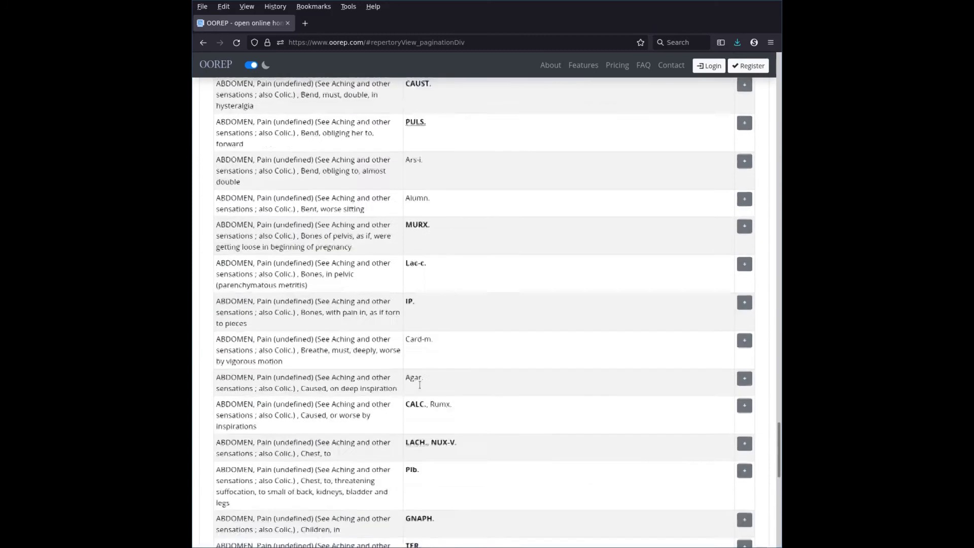
scroll(420, 387, "up", 15)
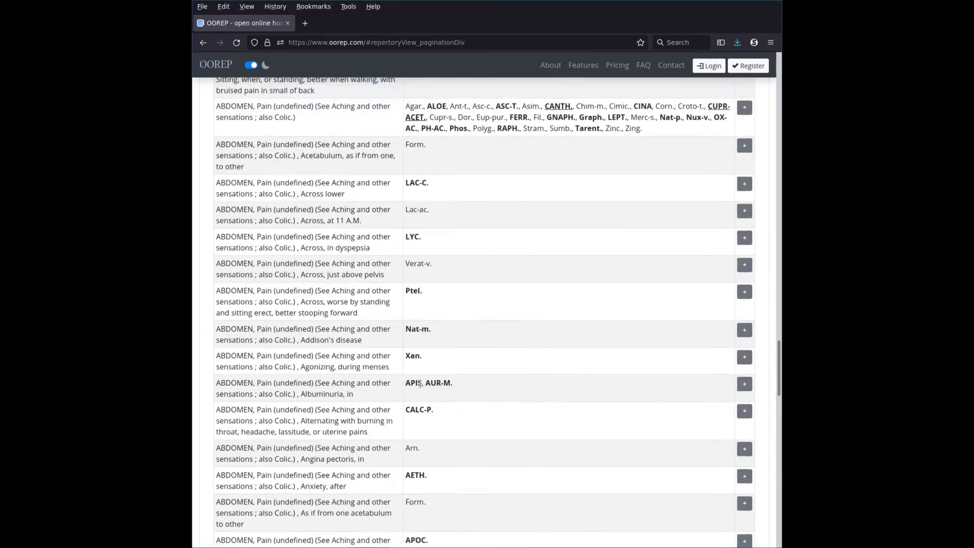
scroll(419, 384, "up", 10)
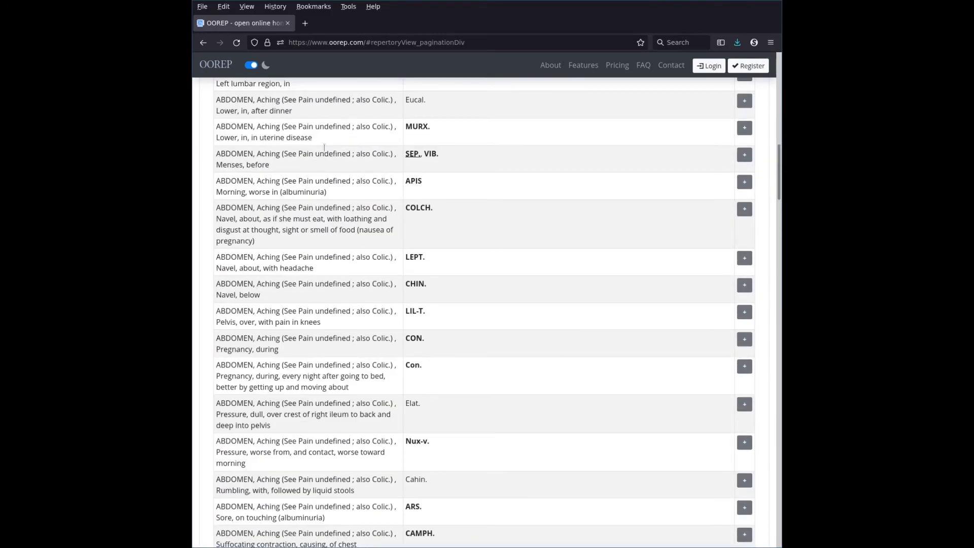
Step: Copy "Pain undefined" from an abdomen aching rubric and search for it as an exact phrase enclosed in double quotes
left_click_drag(298, 153, 350, 153)
key("ctrl+c")
scroll(437, 289, "up", 15)
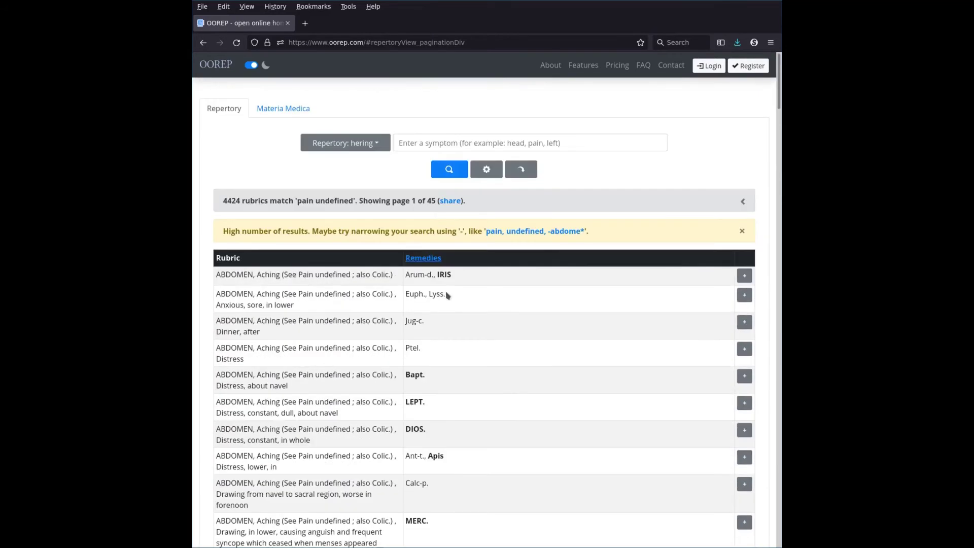
middle_click(435, 145)
type("\"")
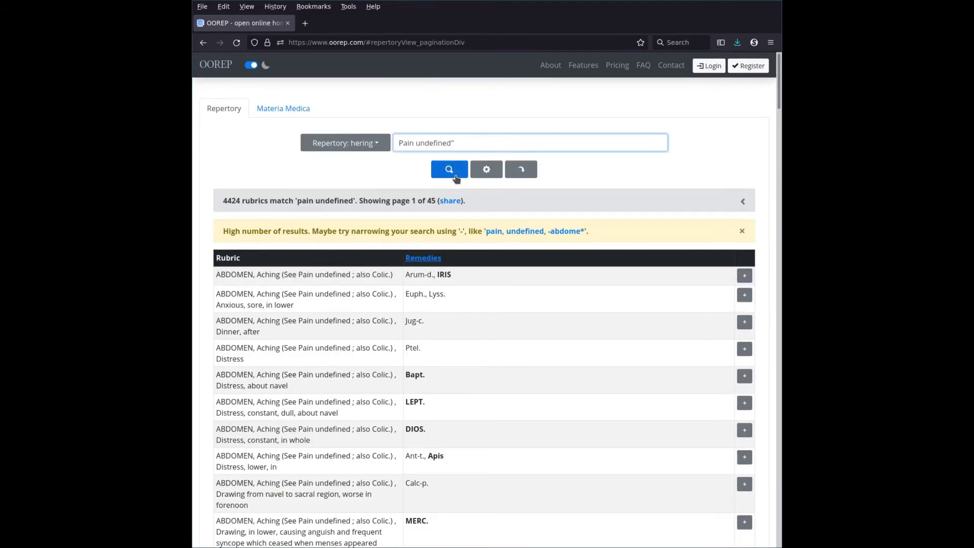
type("\"")
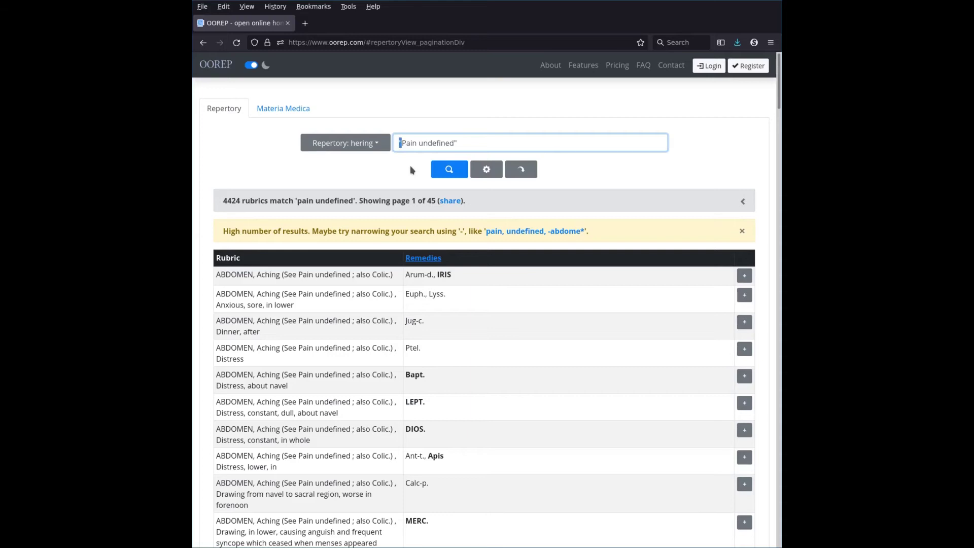
key("End")
key("shift+Left")
key("Right")
left_click(453, 171)
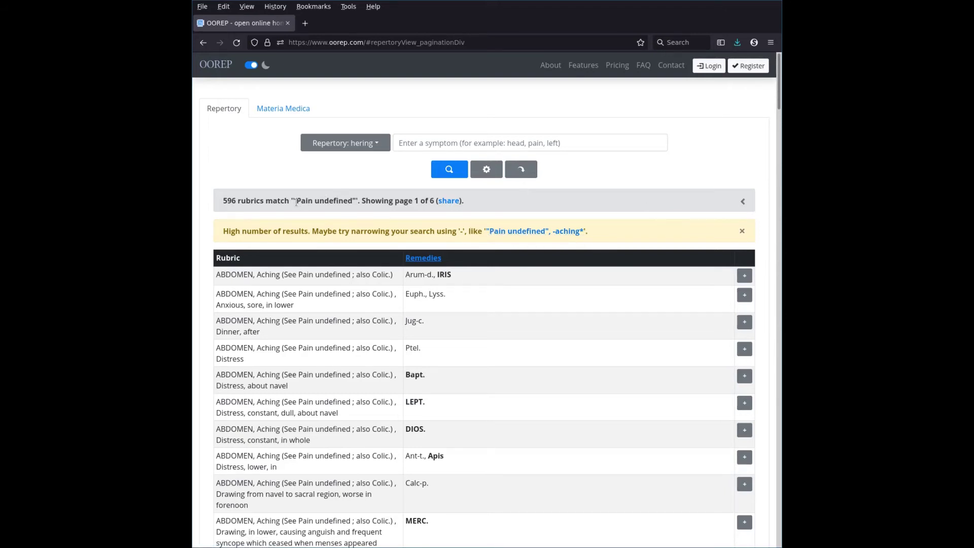
left_click_drag(292, 201, 355, 203)
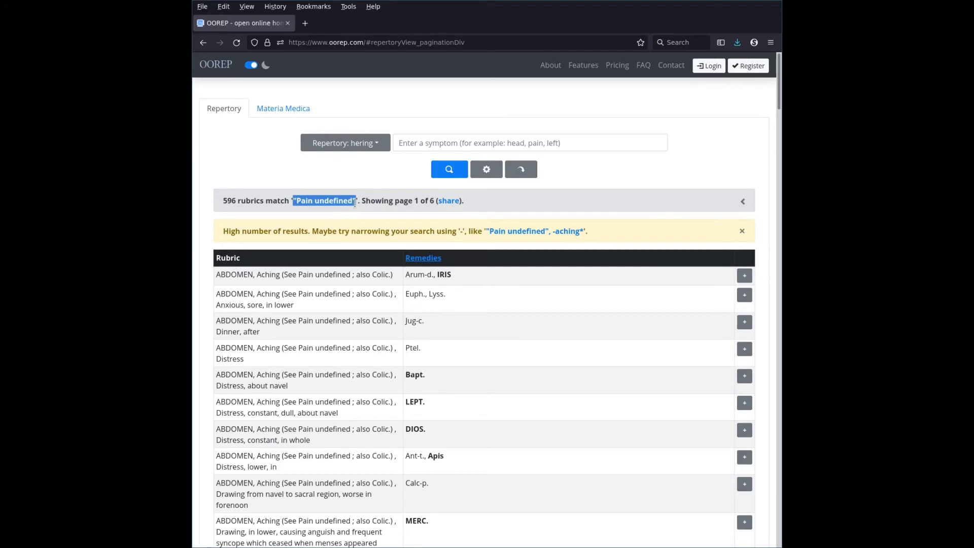
left_click(355, 204)
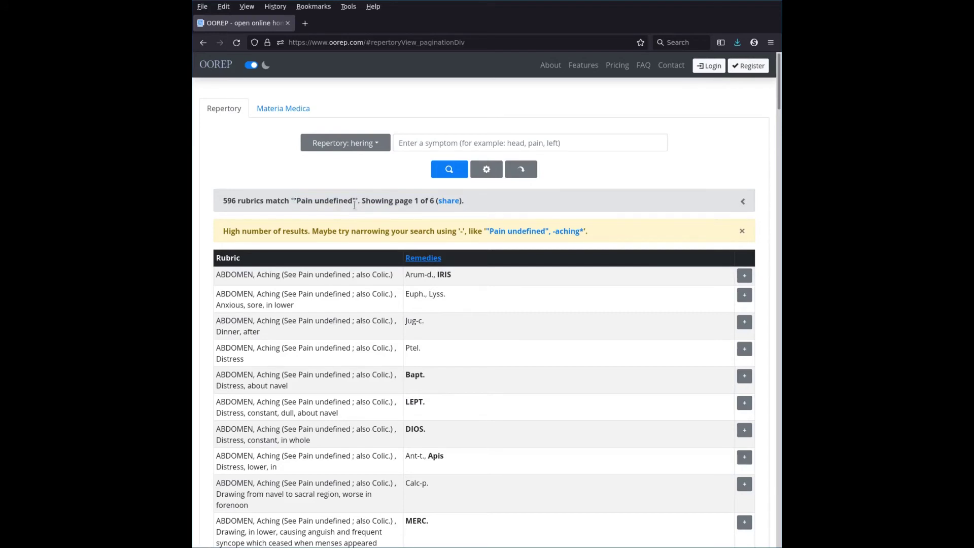
Step: Open the FAQ, leaving the current search results, and read the advice on excluding terms, using wildcards and searching for exact phrases
left_click_drag(293, 200, 355, 203)
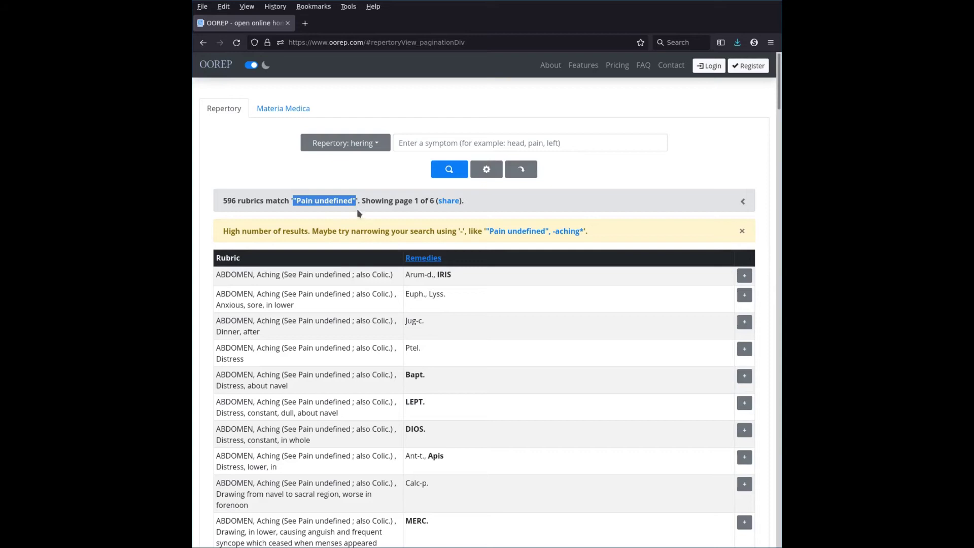
left_click(356, 211)
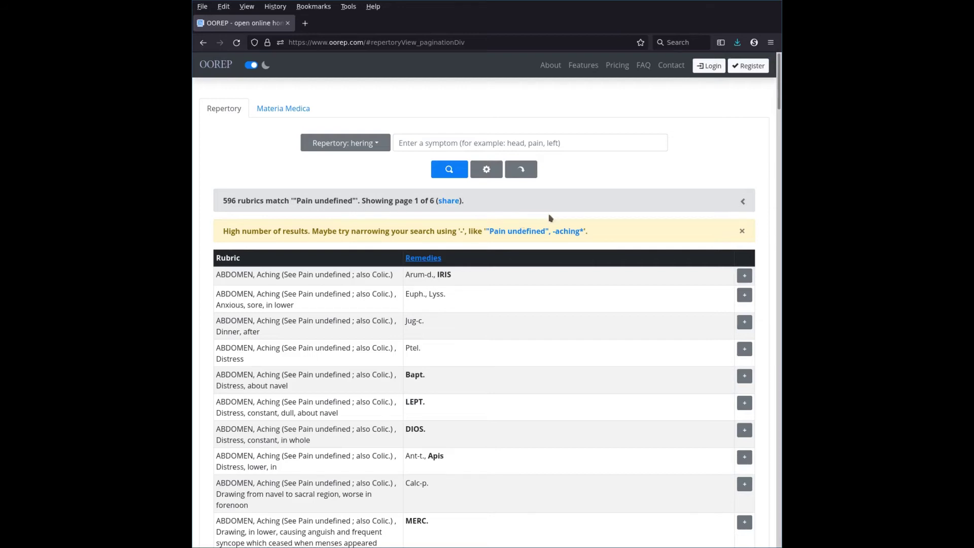
left_click(644, 70)
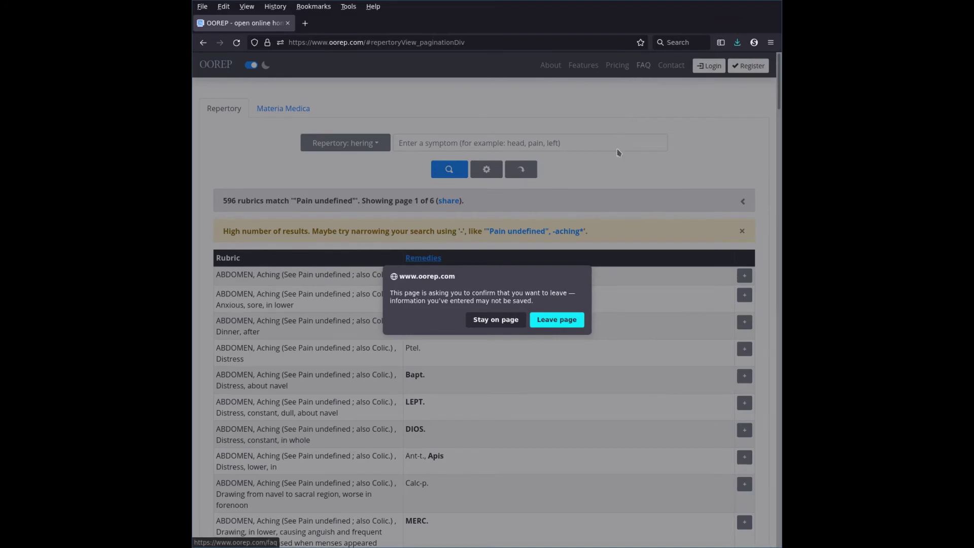
left_click(554, 320)
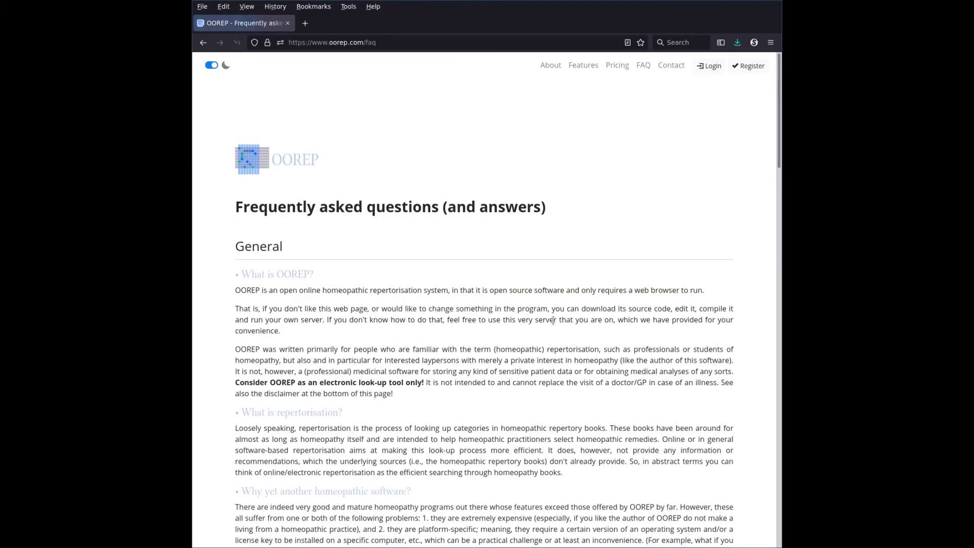
scroll(590, 300, "down", 20)
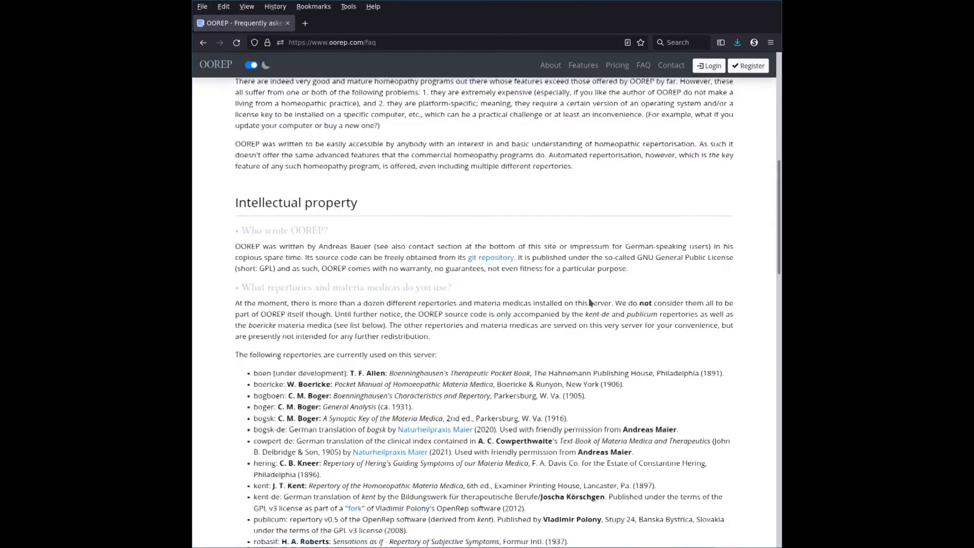
scroll(589, 297, "down", 12)
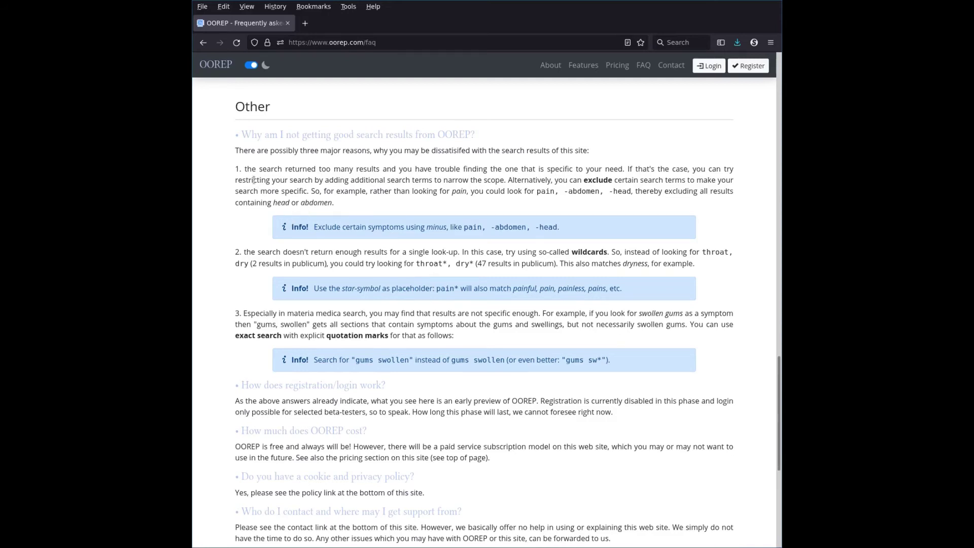
left_click_drag(236, 170, 509, 361)
left_click(509, 361)
Step: Return to the start page and search the publicum repertory for "eye* water*"
left_click(212, 71)
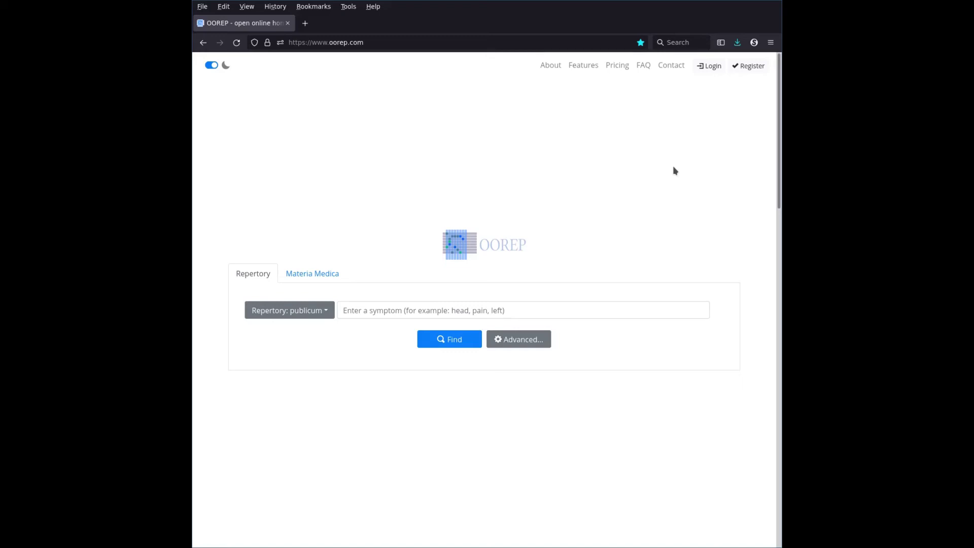
left_click(585, 305)
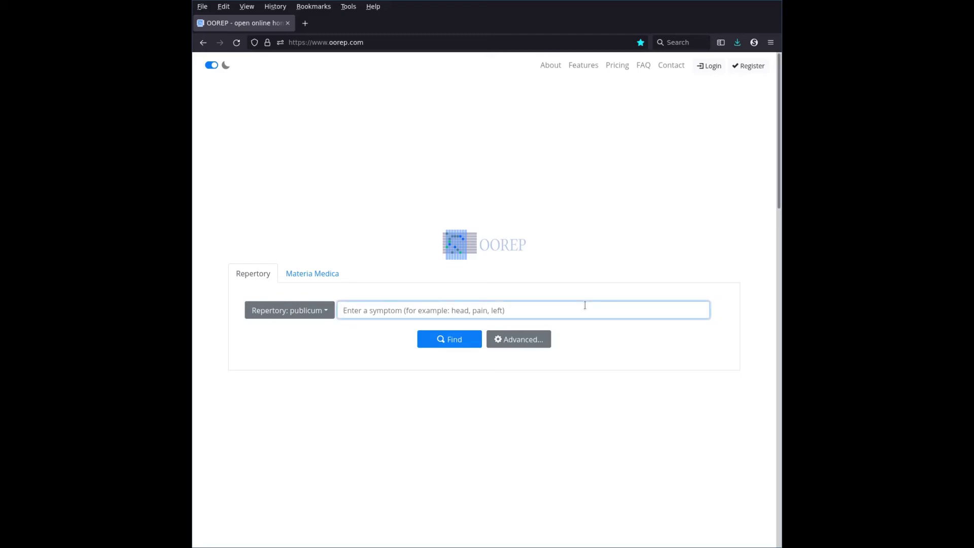
type("eye* water*")
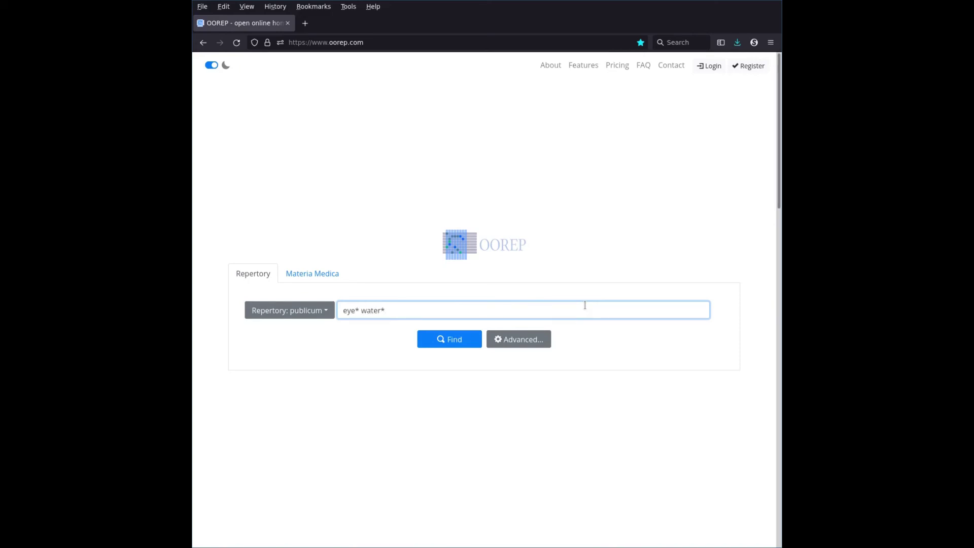
key("Return")
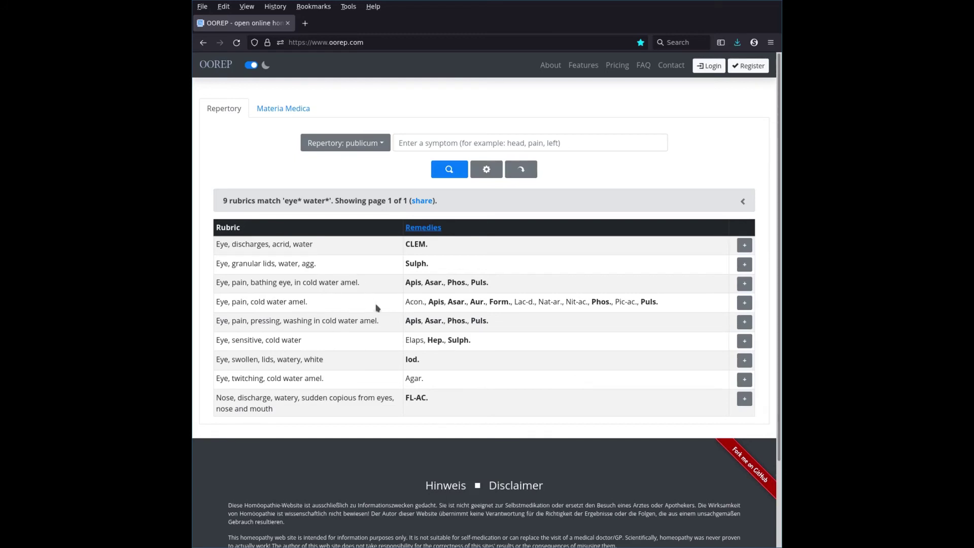
Step: Search the publicum repertory for "lach* eye*"
left_click(475, 144)
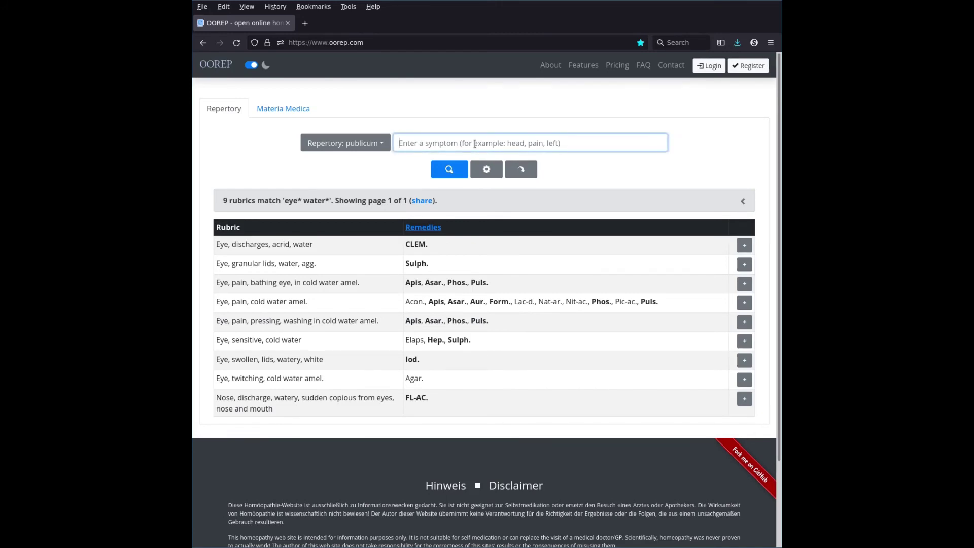
type("lach")
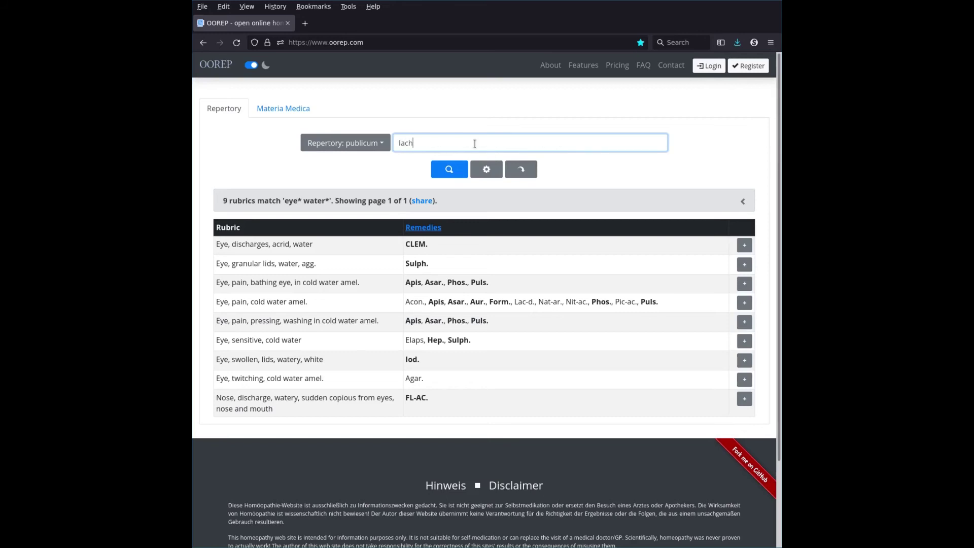
type("* eye*")
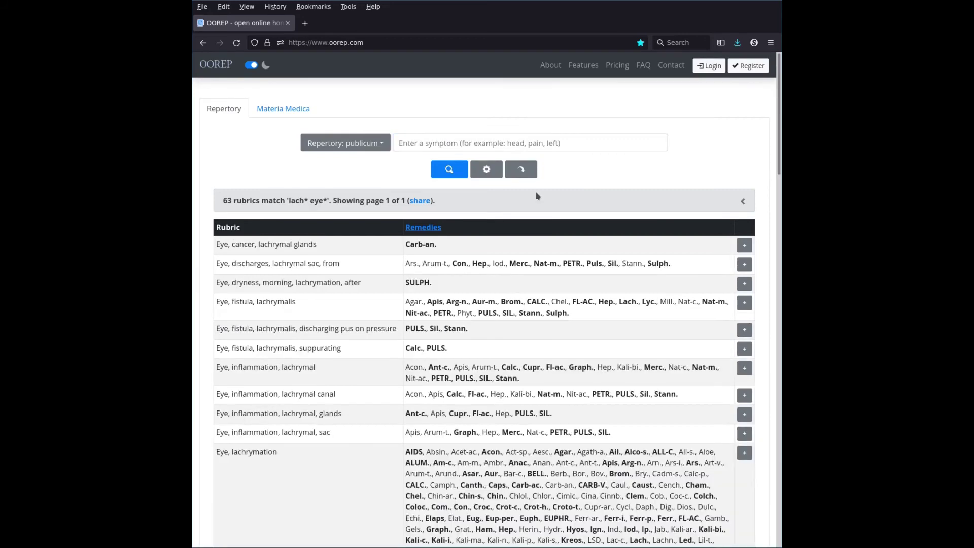
Step: Examine the remedies for "Eye, lachrymation, cold air, in" and add that rubric to the case
scroll(407, 328, "down", 3)
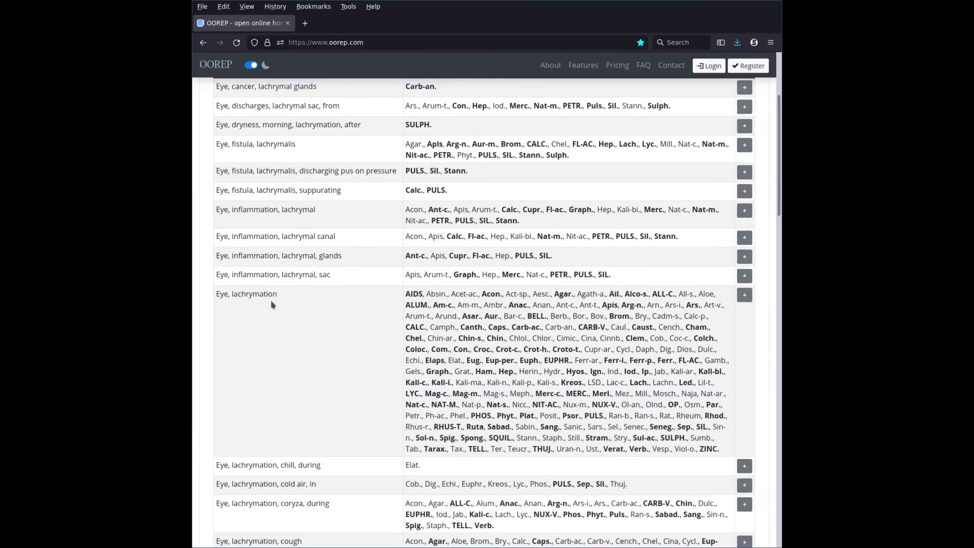
scroll(285, 406, "down", 2)
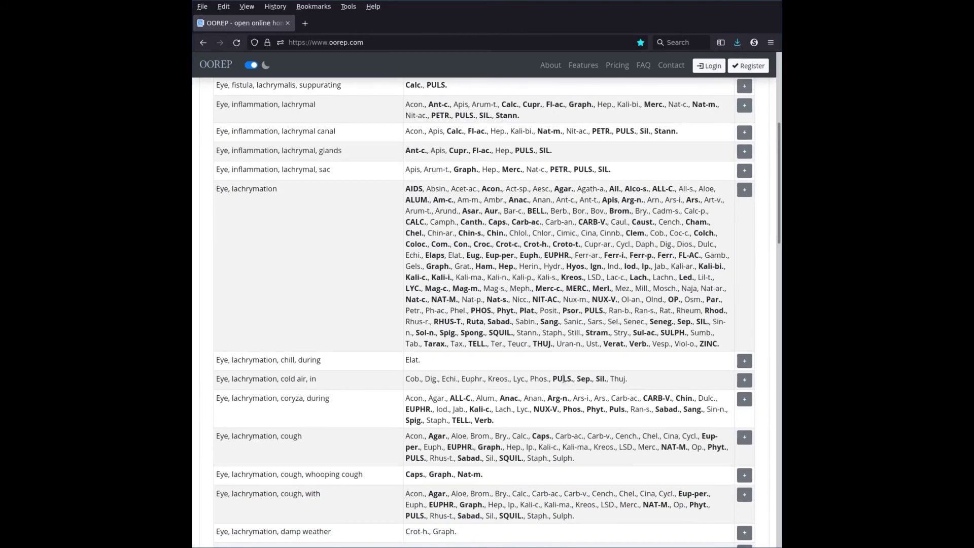
left_click_drag(554, 379, 604, 379)
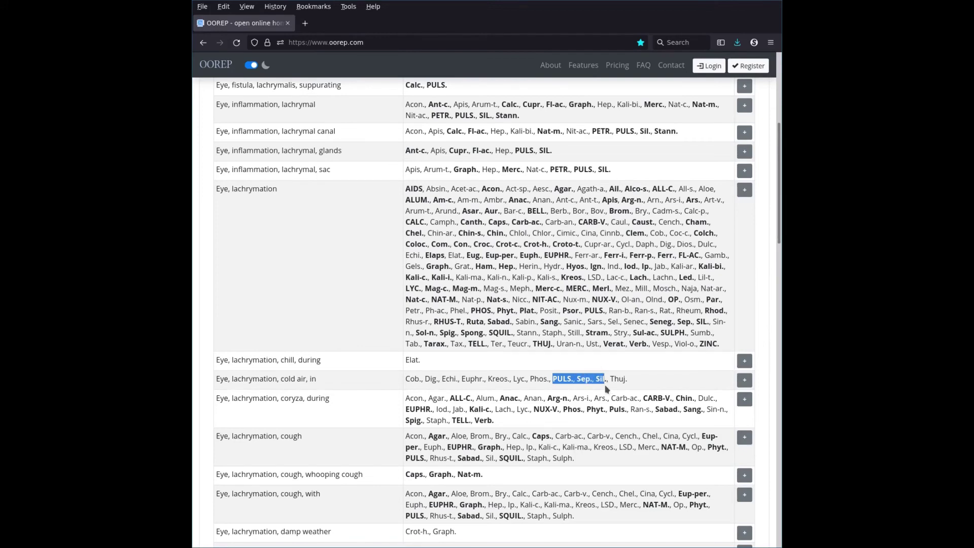
left_click(606, 380)
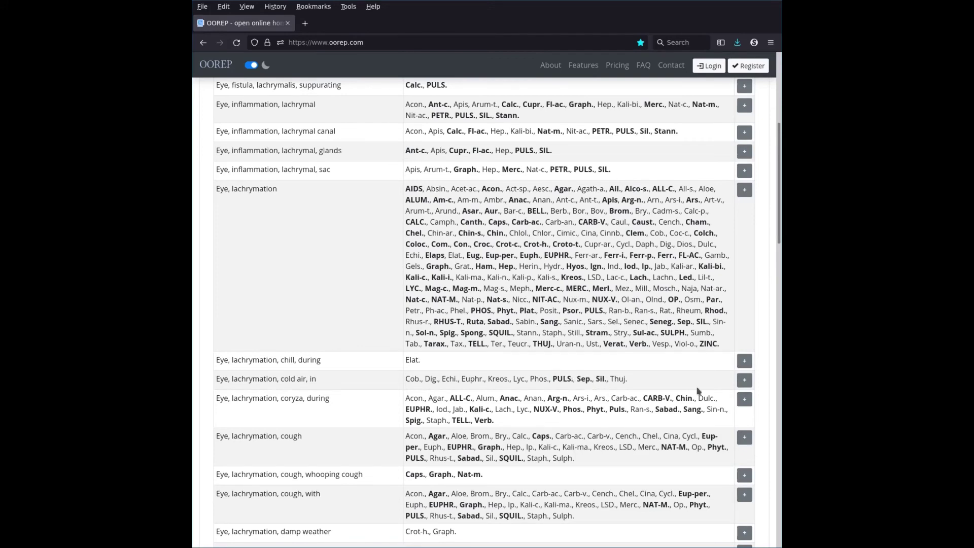
left_click(744, 385)
left_click_drag(779, 218, 766, 487)
scroll(763, 494, "down", 3)
scroll(761, 406, "up", 15)
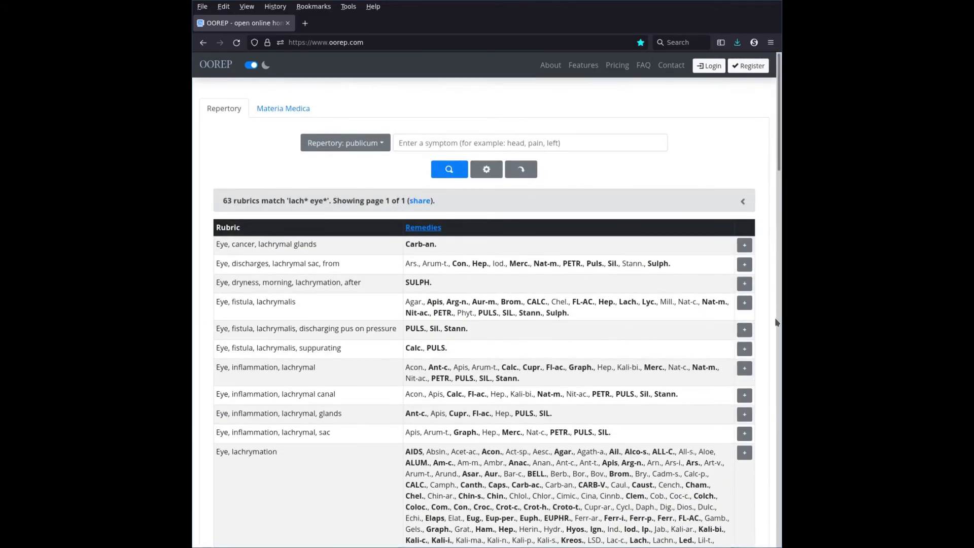
Step: Search the repertory for "hairloss" and retry with the wording "hair los*"
left_click(510, 144)
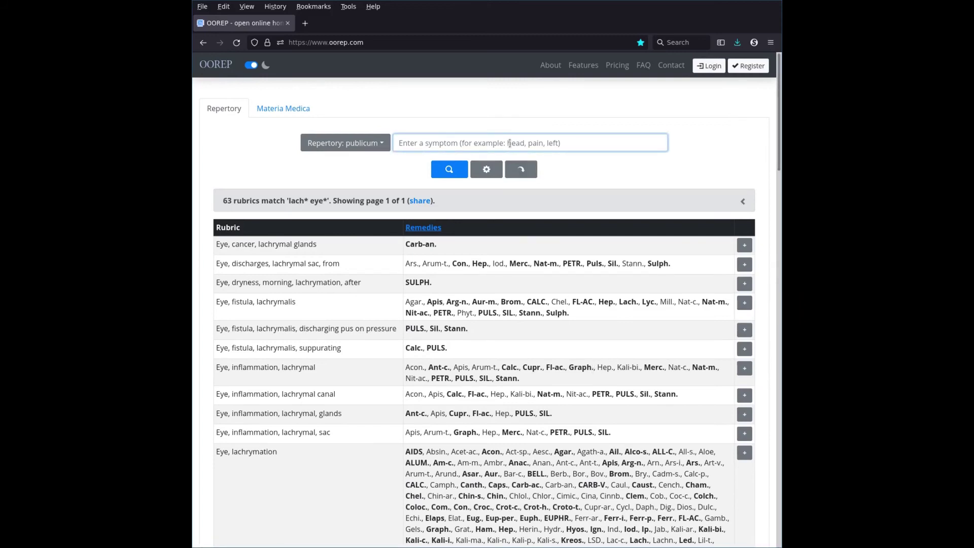
type("hairloss")
key("Return")
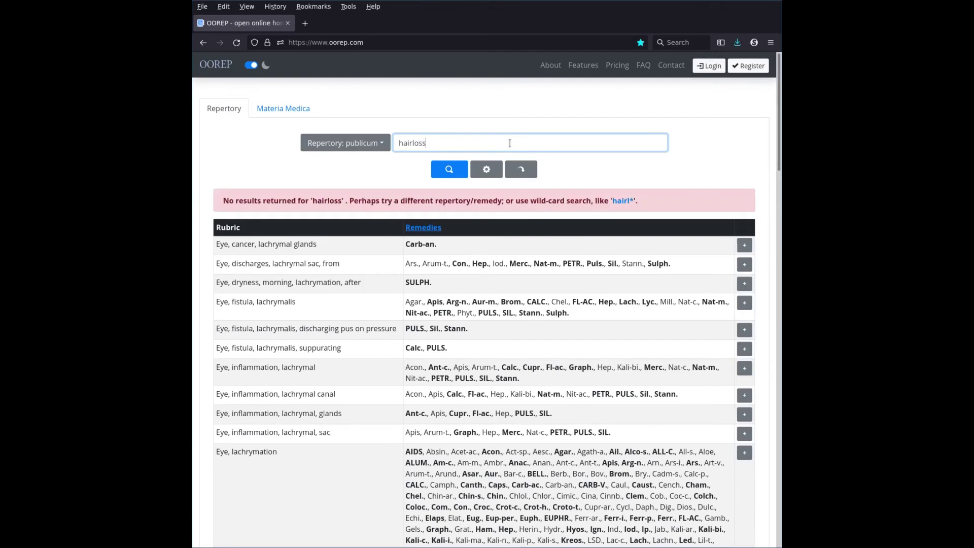
key("BackSpace")
key("BackSpace")
key("BackSpace")
key("BackSpace")
type("los*")
key("Return")
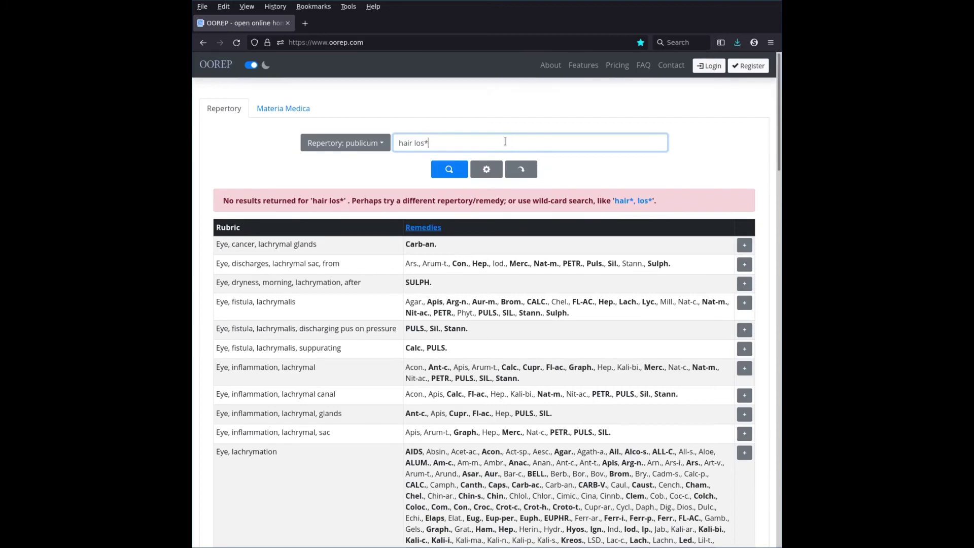
Step: Replace the search wording with the medical term "alopecia*" and search the repertory for it
key("BackSpace")
key("BackSpace")
key("BackSpace")
key("BackSpace")
key("BackSpace")
key("BackSpace")
key("BackSpace")
key("BackSpace")
key("BackSpace")
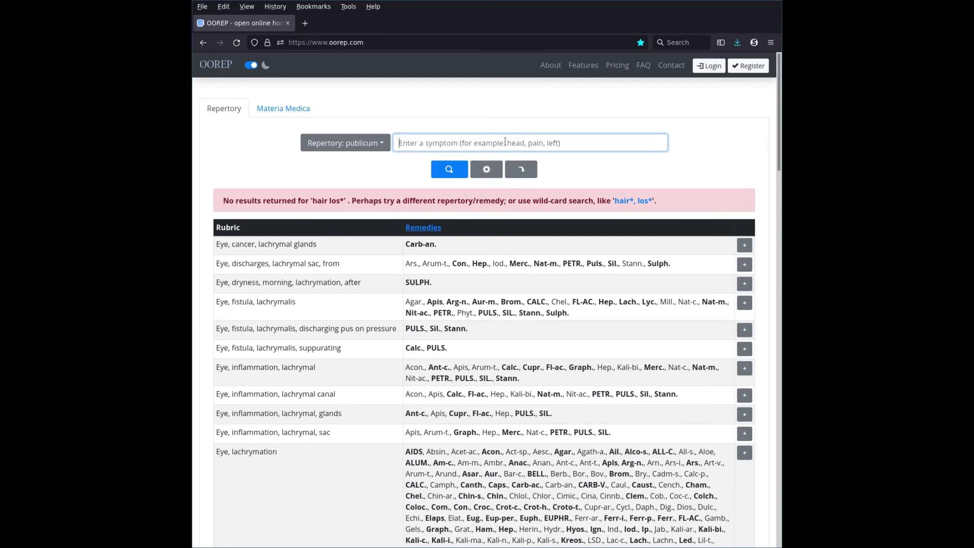
type("alo")
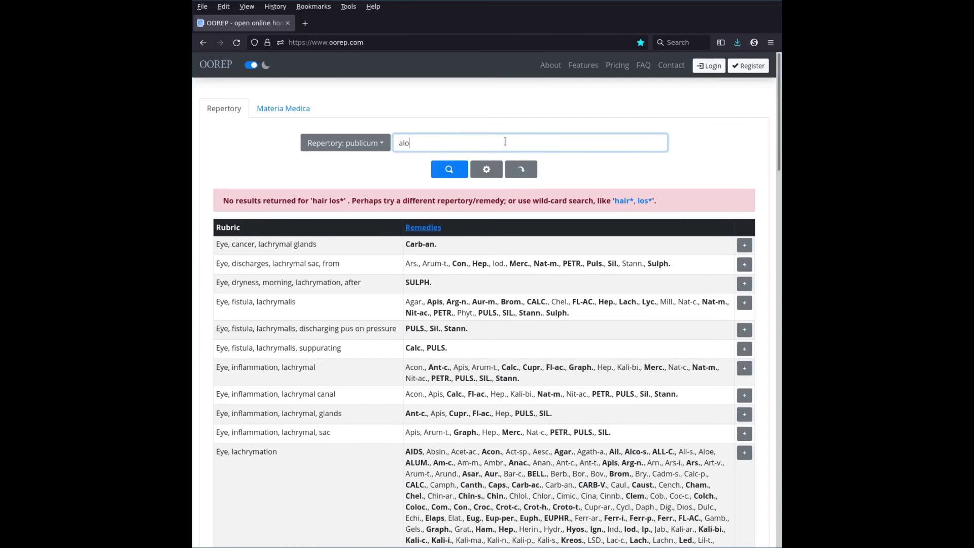
type("pecia*")
key("Return")
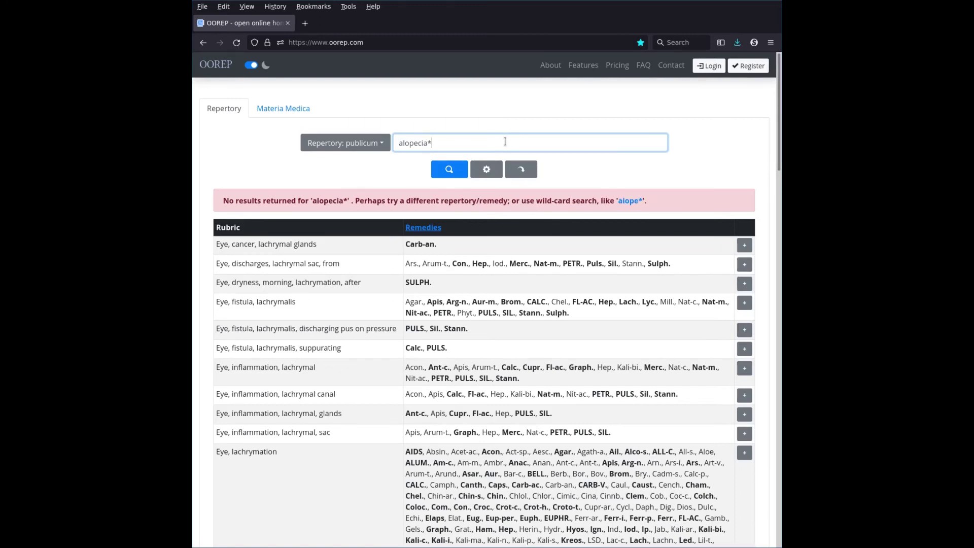
Step: Search the repertory for "hair fall*" and add the rubric "Head, hair, falling" to the case
key("ctrl+a")
type("hair fall*")
key("Return")
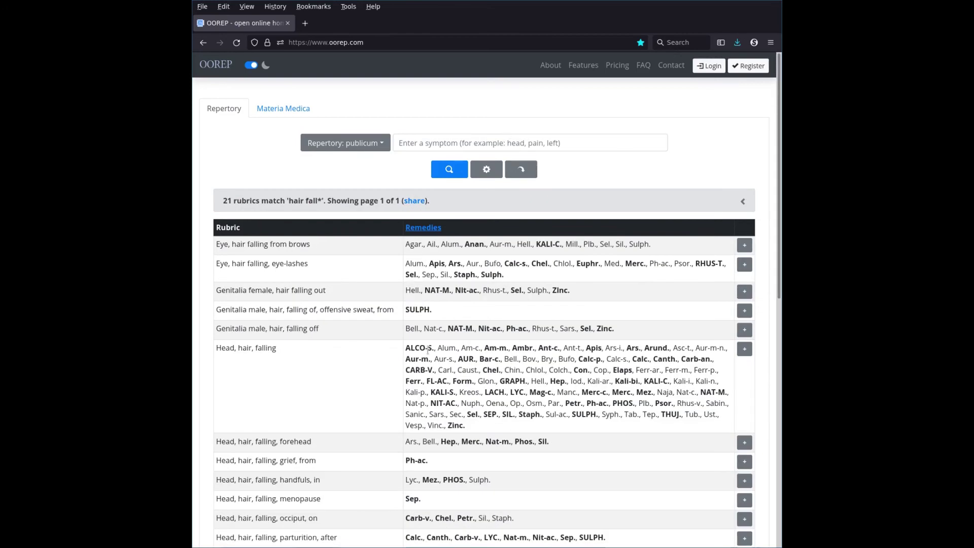
left_click(744, 350)
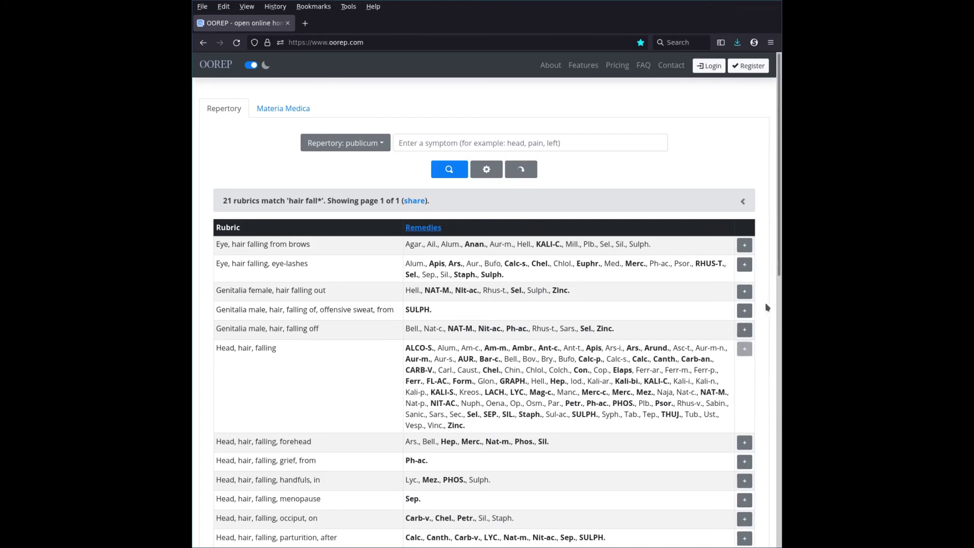
scroll(695, 339, "down", 2)
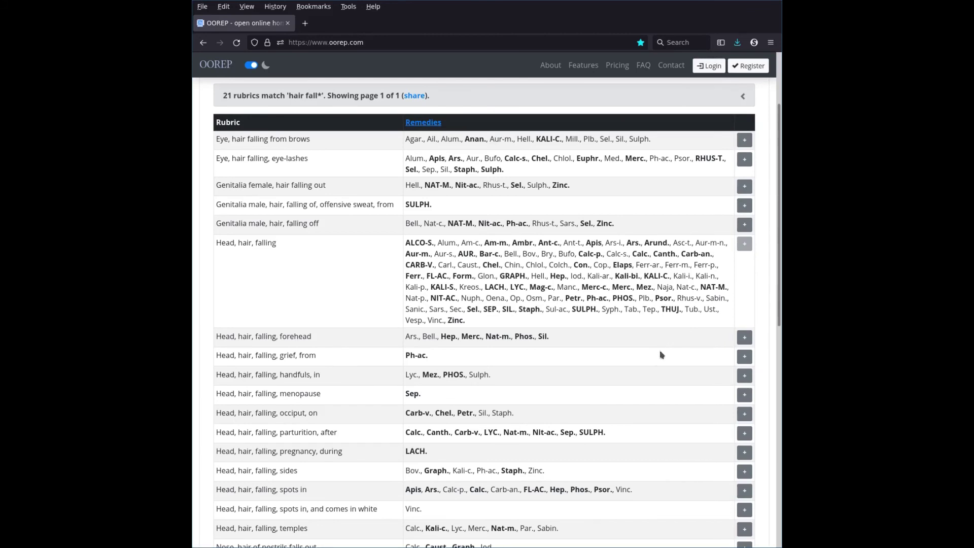
scroll(652, 355, "up", 2)
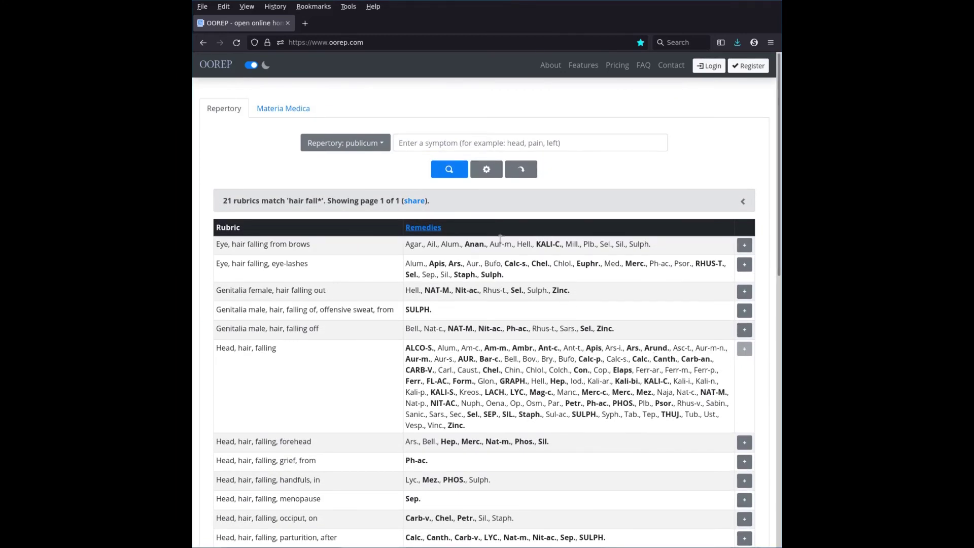
left_click(559, 143)
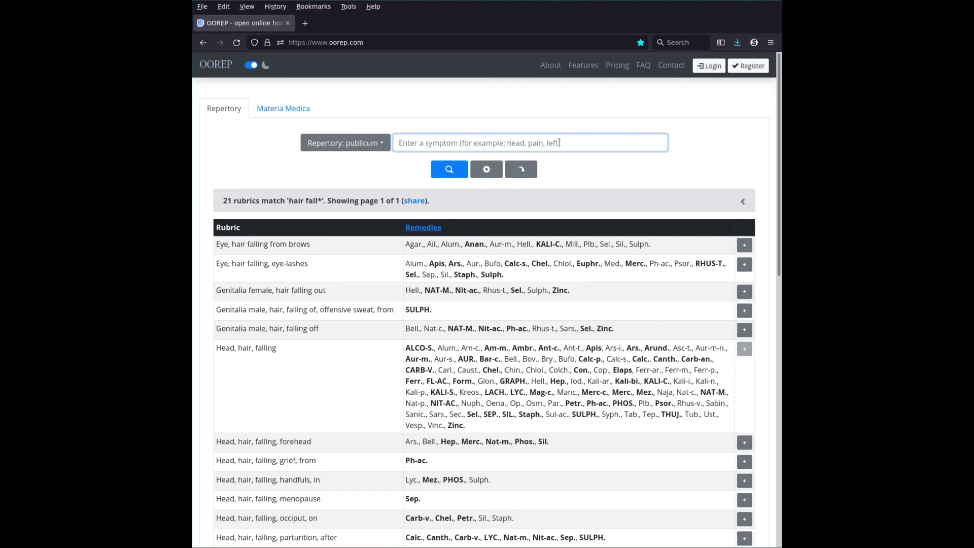
type("worse better")
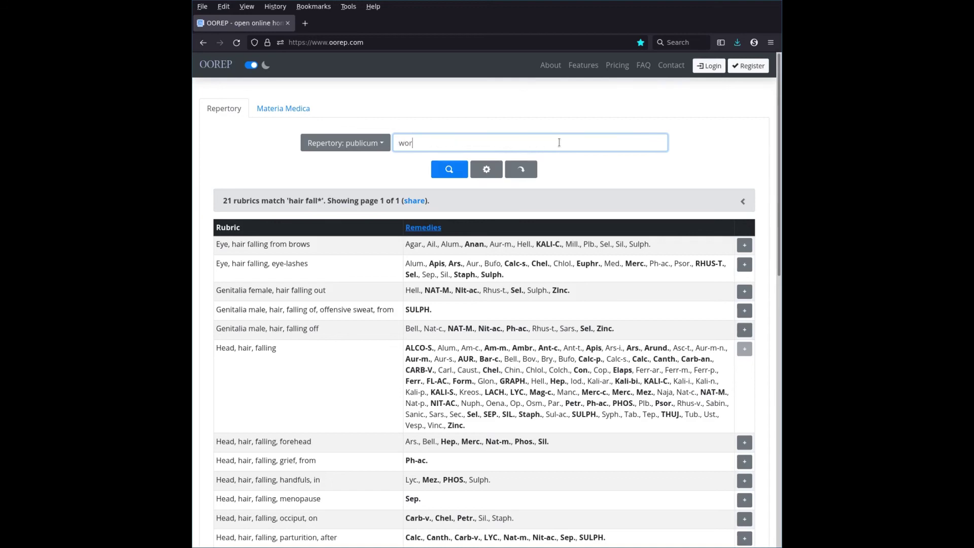
key("BackSpace")
key("BackSpace")
key("BackSpace")
key("BackSpace")
key("BackSpace")
key("BackSpace")
key("BackSpace")
key("BackSpace")
key("BackSpace")
key("BackSpace")
key("BackSpace")
key("BackSpace")
type("aggravation amelioration")
key("ctrl+BackSpace")
key("ctrl+BackSpace")
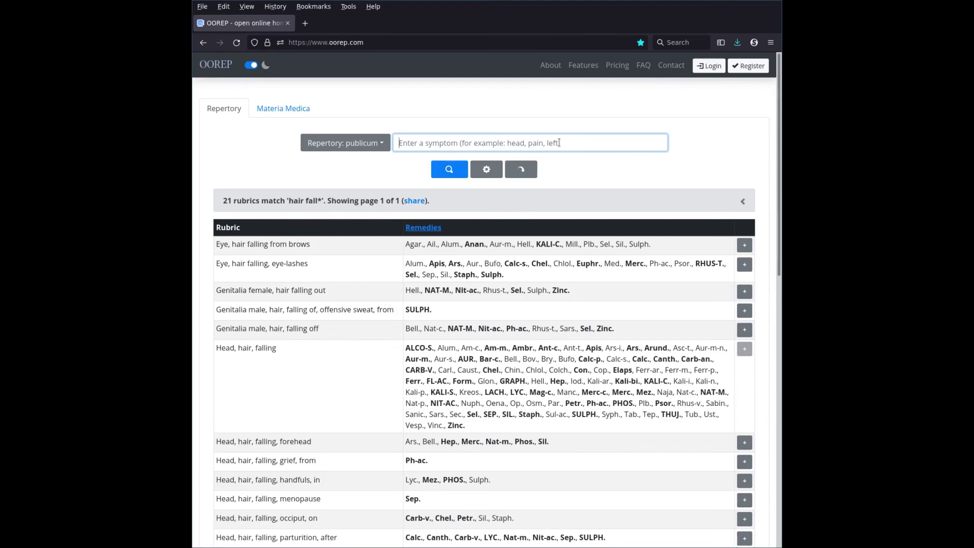
Step: Search the repertory for "warm* amel*" and look over how the abdomen rubrics word the amelioration
type("warm* amel")
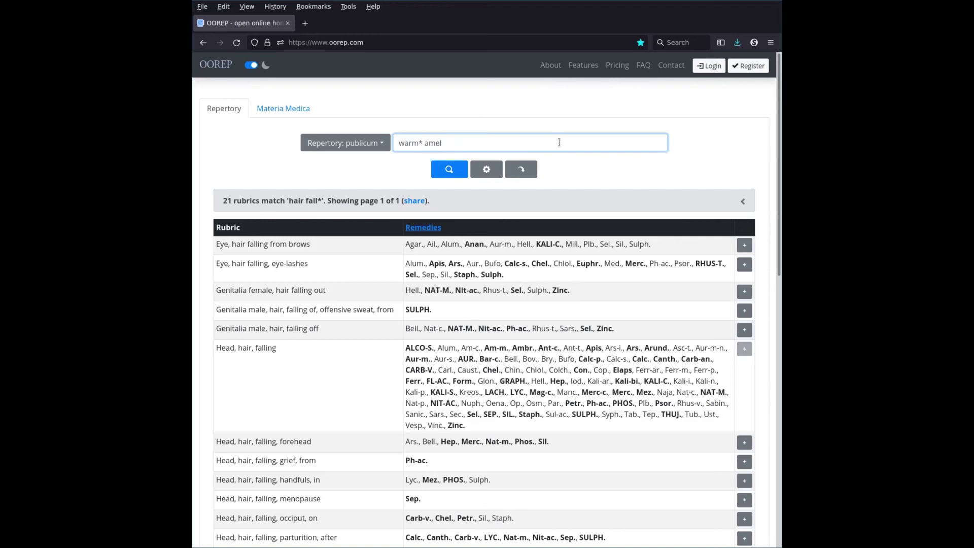
type("*")
key("Return")
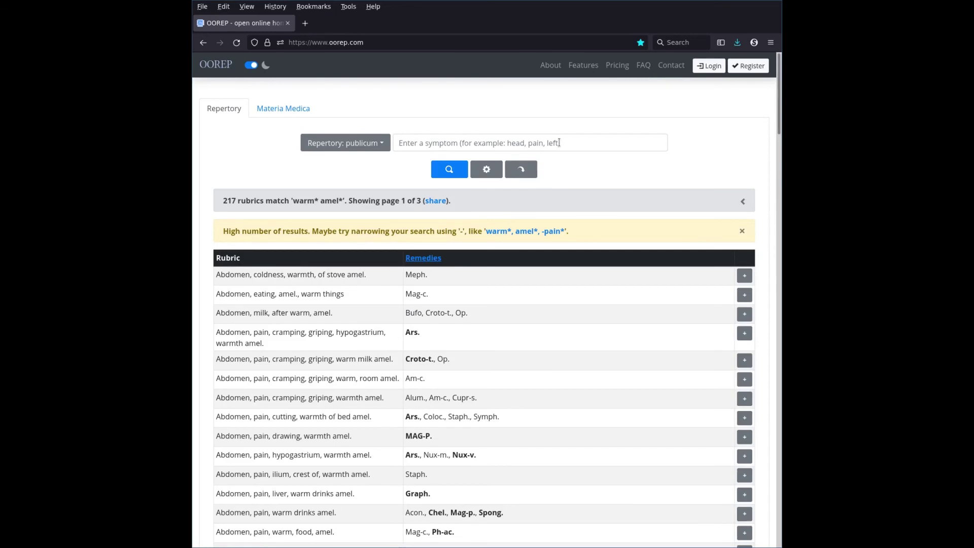
double_click(289, 293)
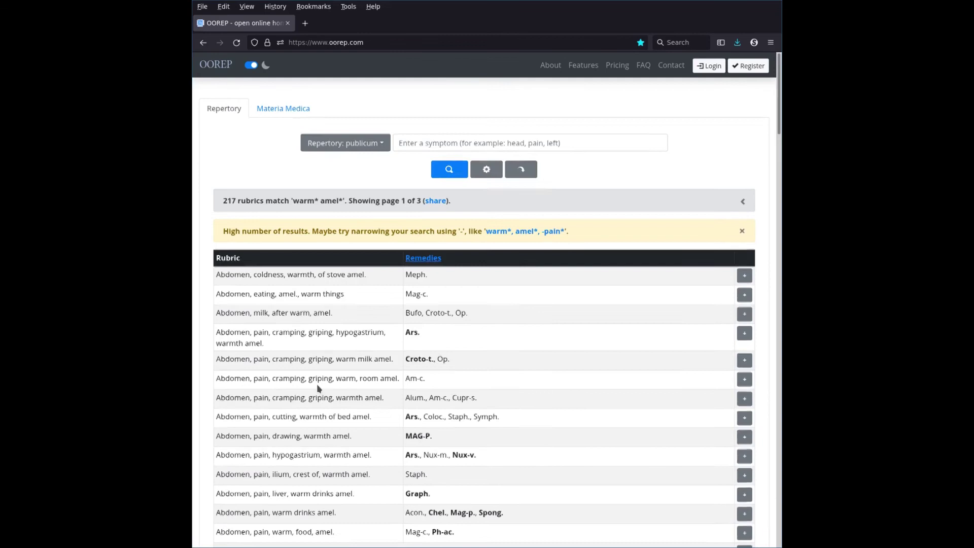
scroll(335, 351, "down", 2)
scroll(339, 438, "down", 2)
scroll(339, 440, "up", 3)
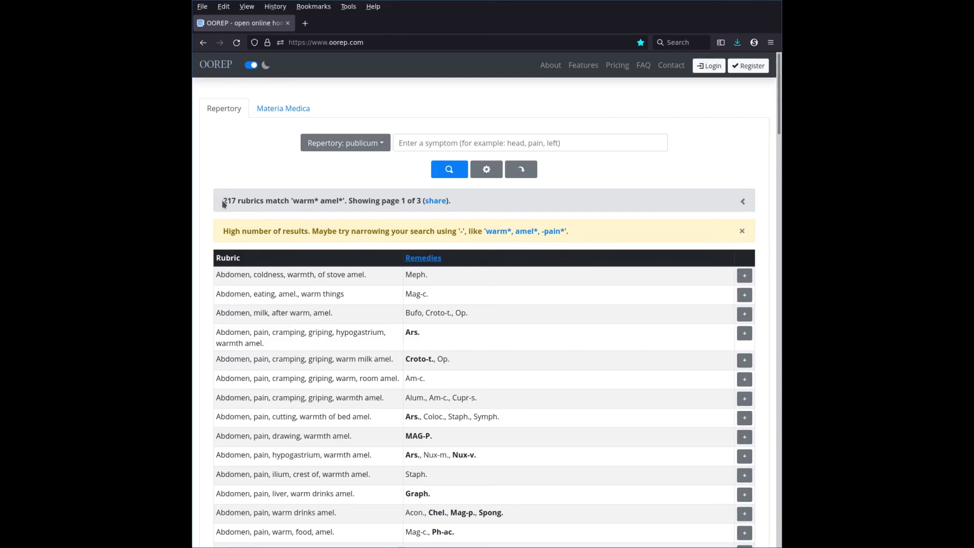
Step: Search the repertory for "warm* amelioration" and retry with the abbreviated wording "warm* amel*"
left_click(482, 138)
type("wa")
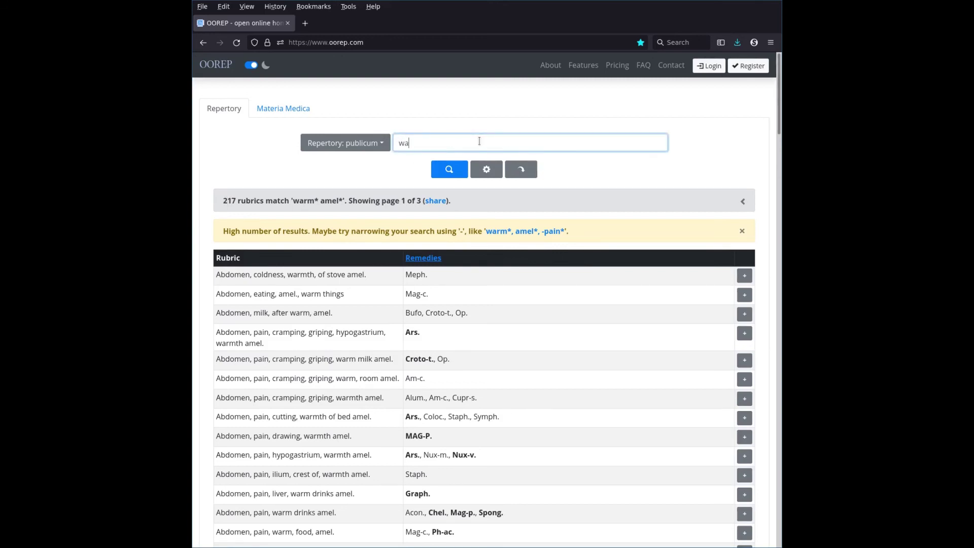
type("rm* amelioration")
key("Return")
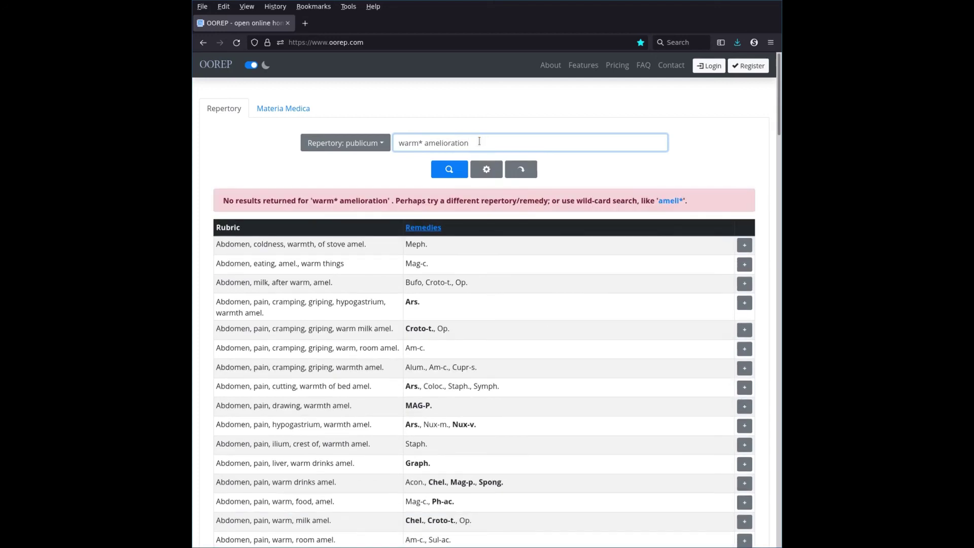
key("ctrl+BackSpace")
type("amel*")
key("Return")
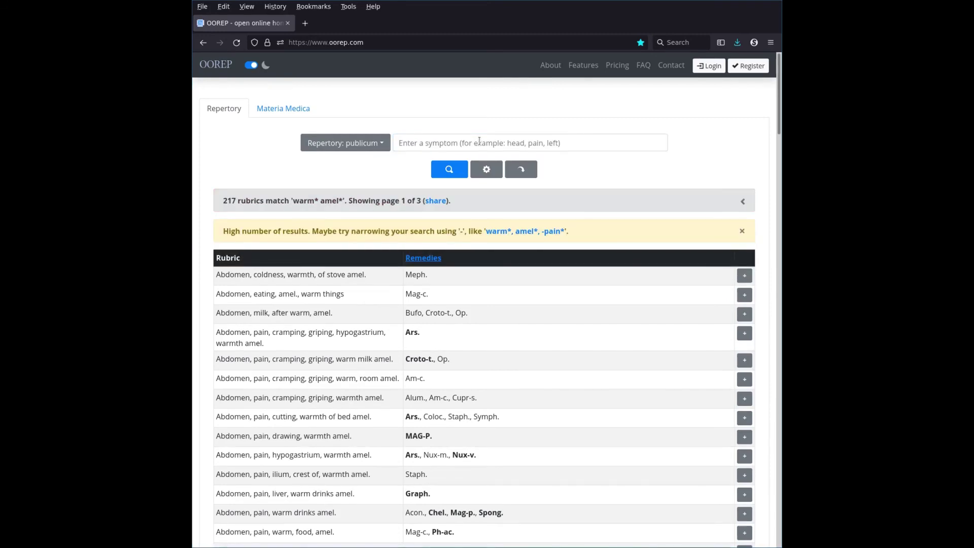
Step: Search the repertory for "warm* agg*" to look over the rubrics for aggravation by warmth
left_click(474, 142)
type("warm* ")
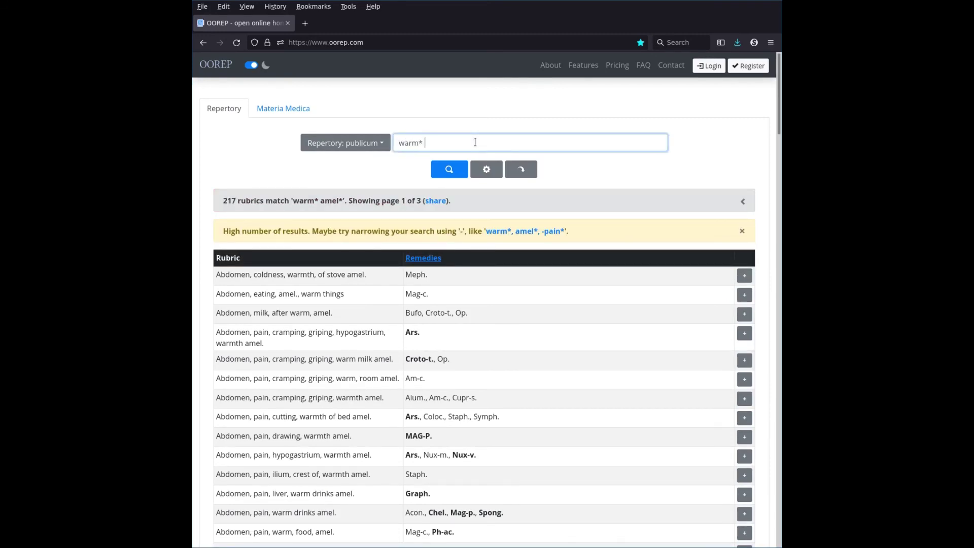
type("agg*")
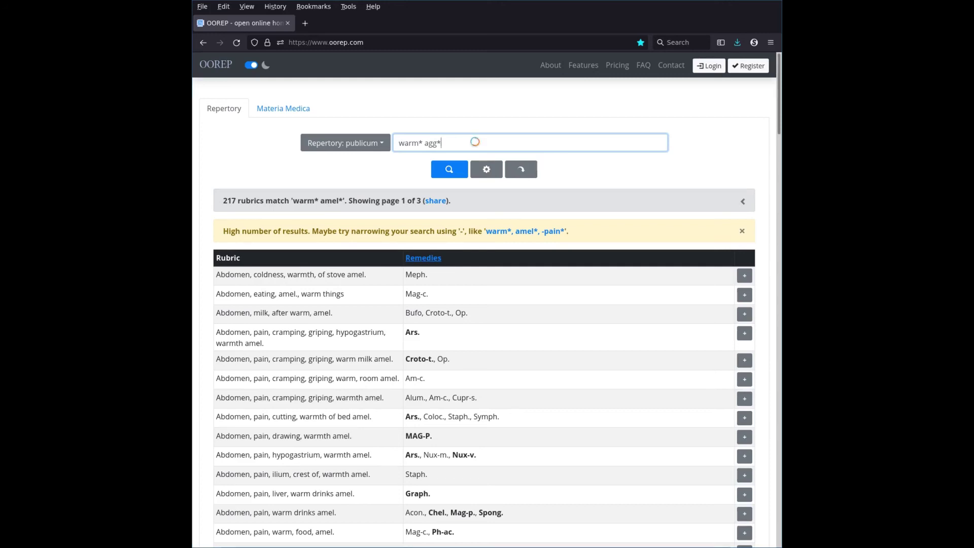
key("Return")
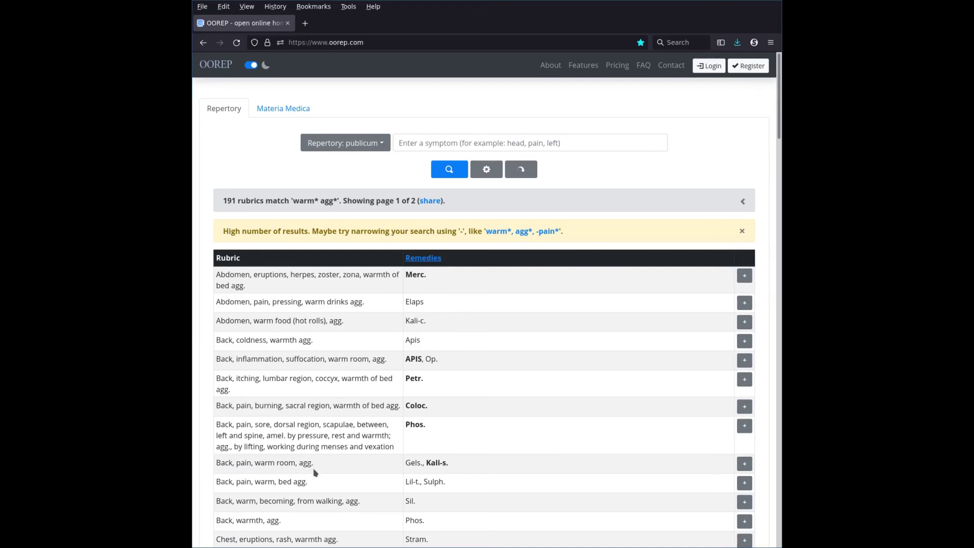
left_click(462, 138)
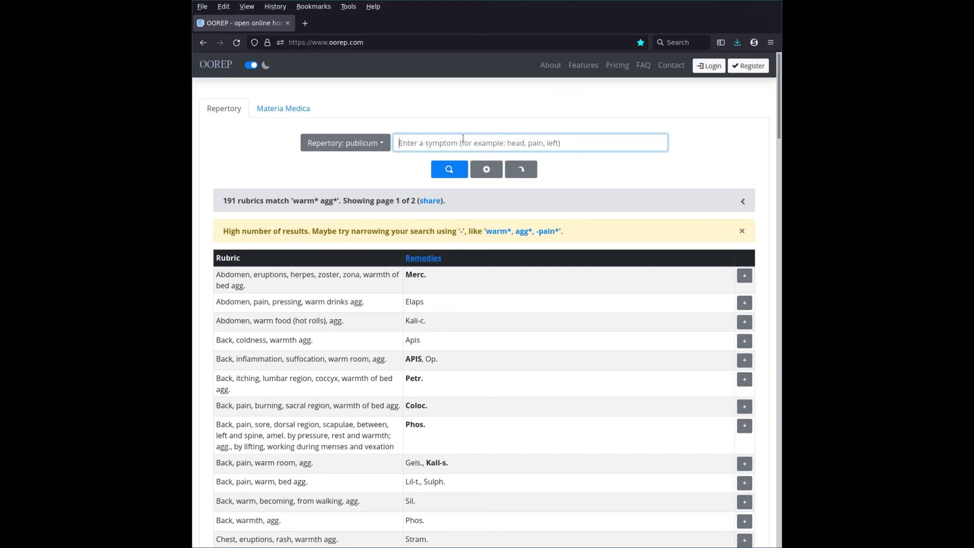
left_click(567, 120)
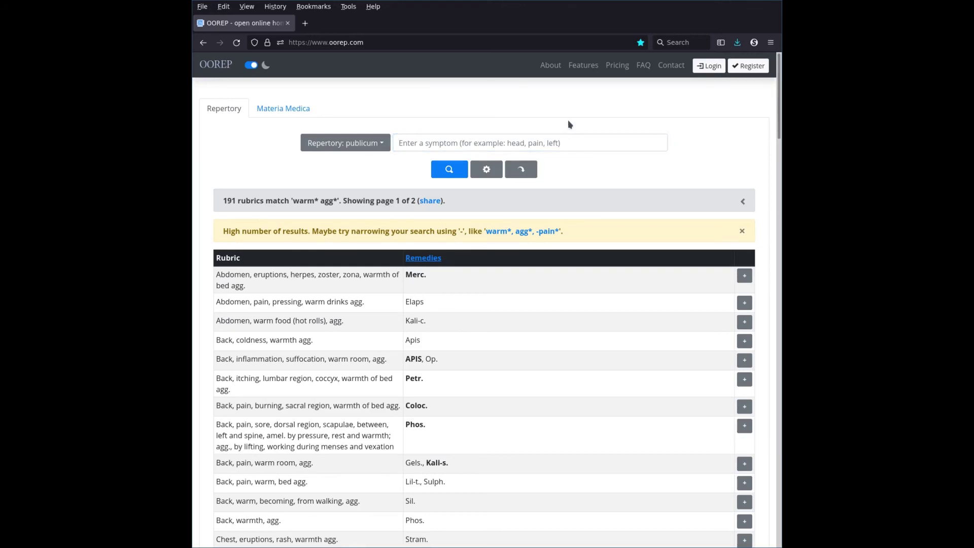